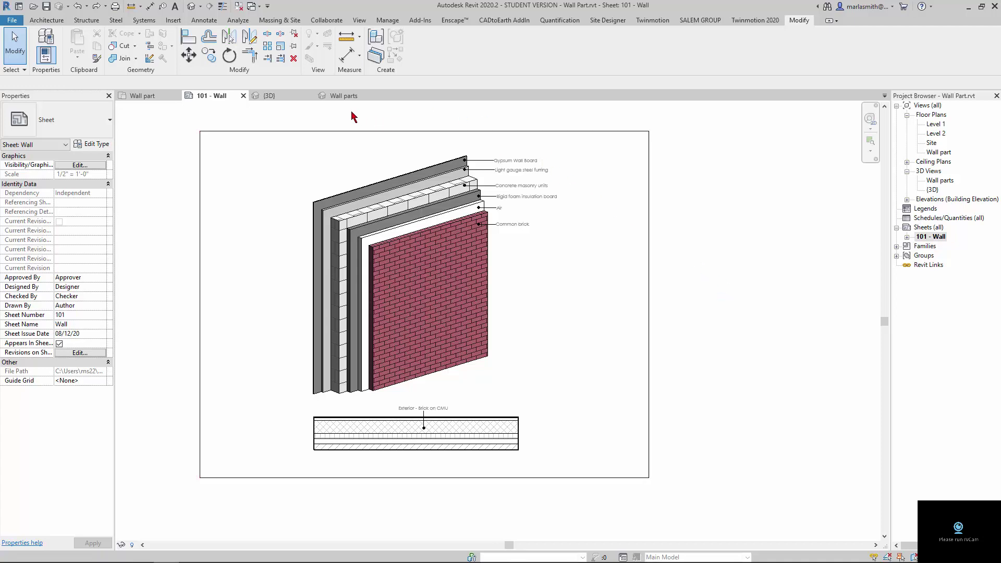
Step: In the Wall parts 3D view, delete the common brick part together with all the remaining wall parts
key(ctrl+w)
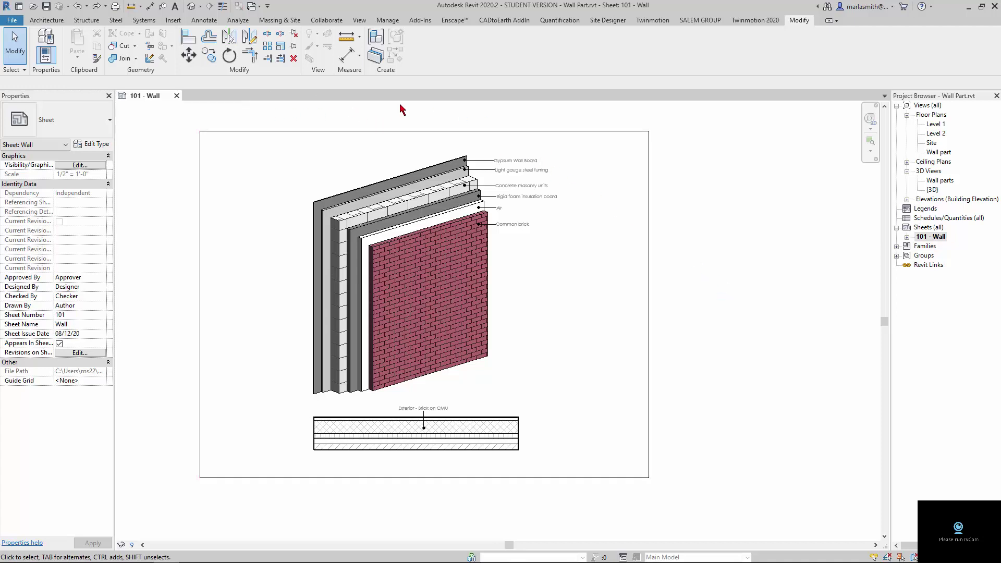
double_click(938, 181)
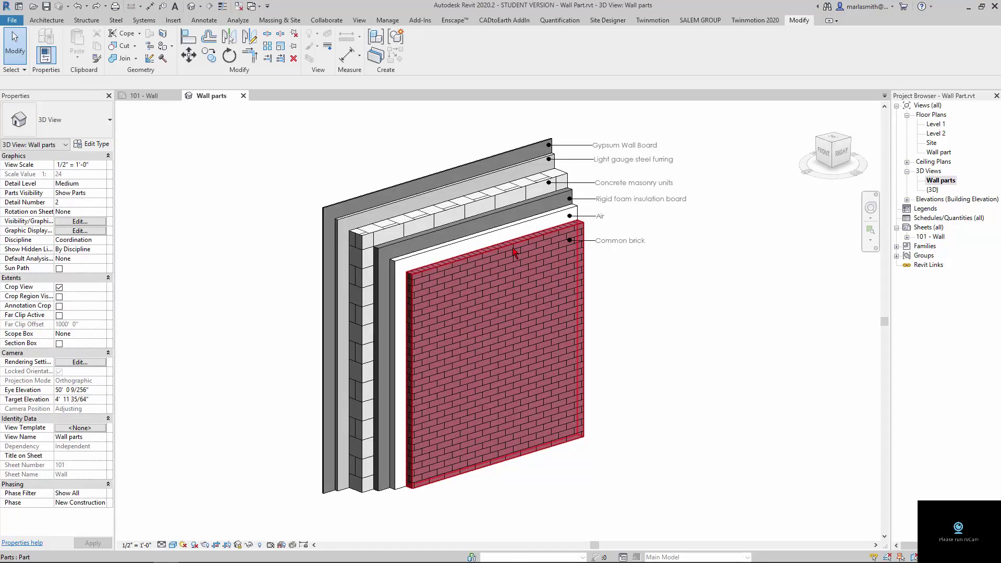
click(515, 252)
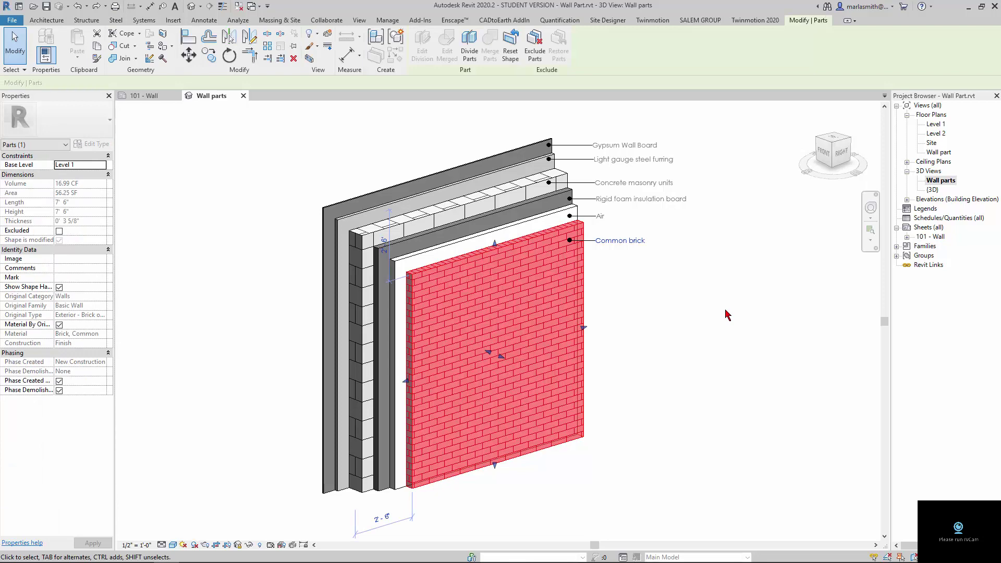
key(Delete)
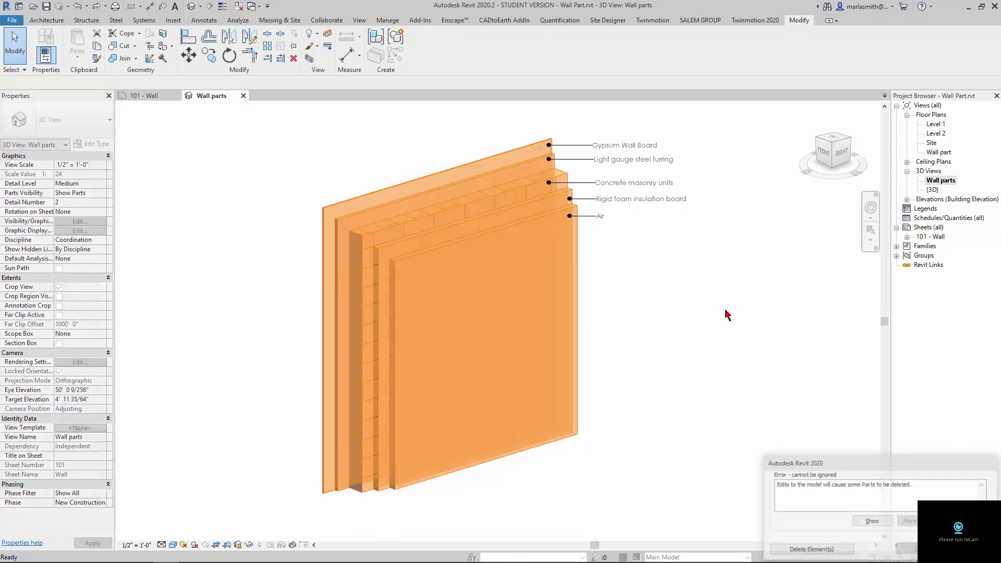
click(843, 550)
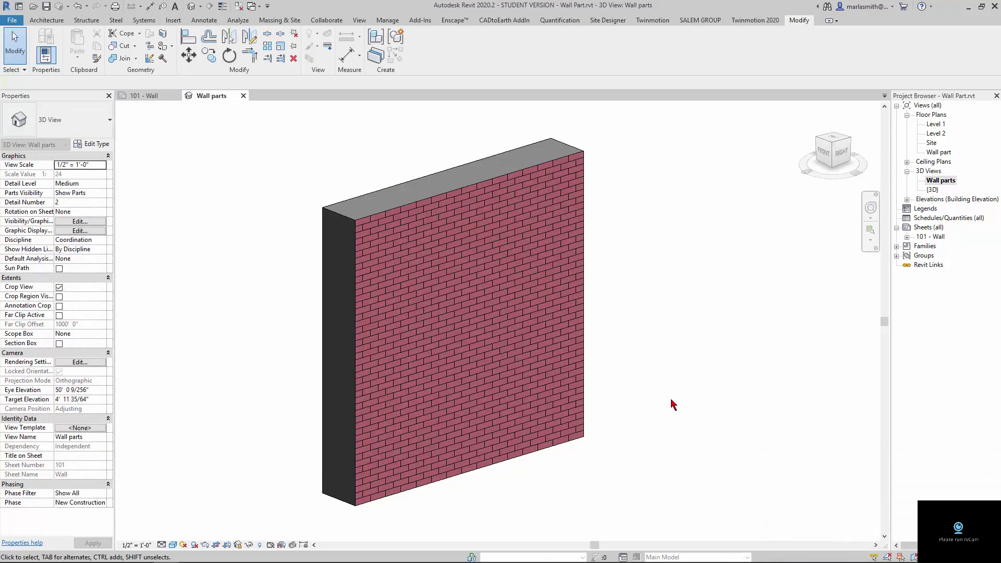
Step: Delete the Wall parts 3D view from the project
click(585, 368)
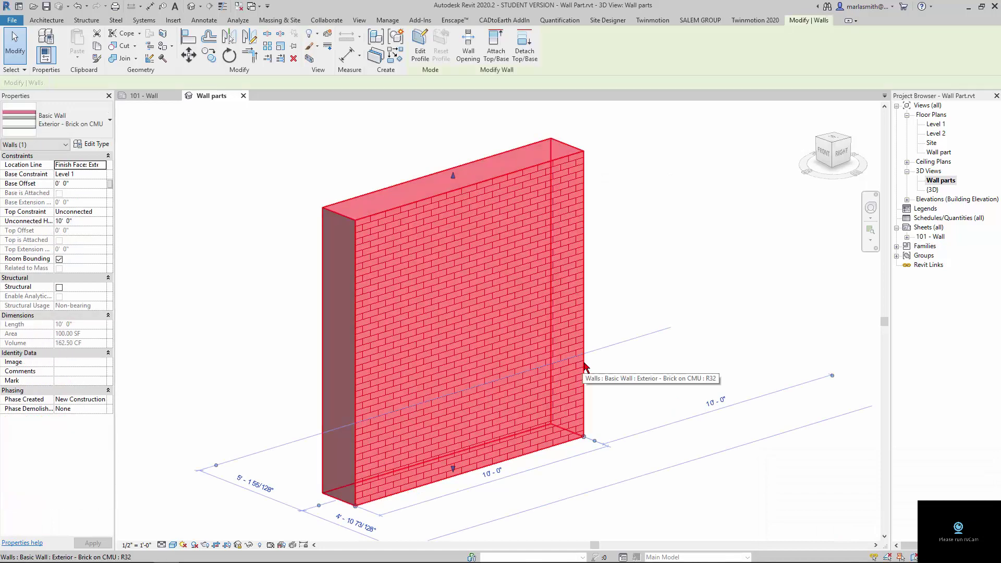
click(648, 245)
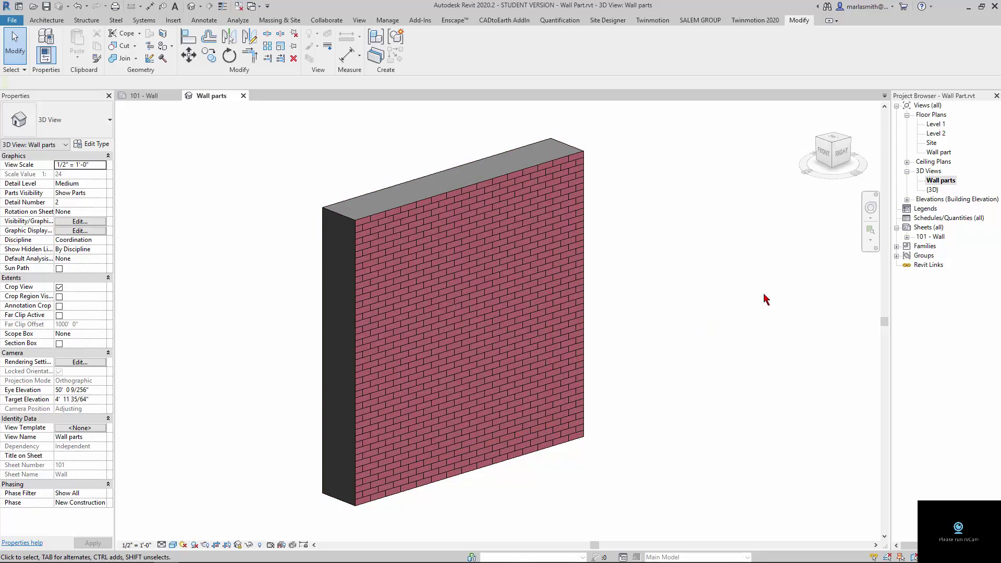
right_click(945, 181)
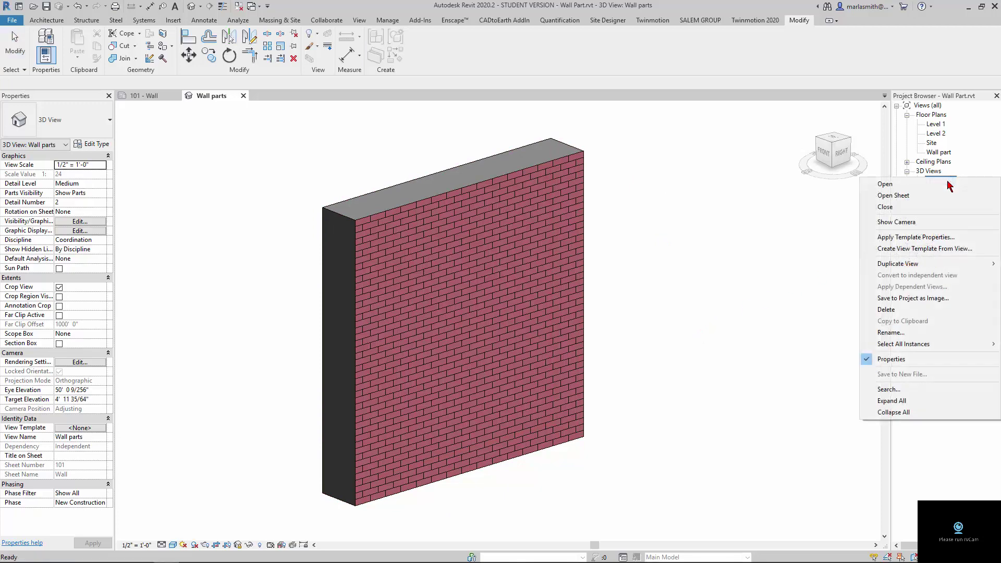
click(928, 311)
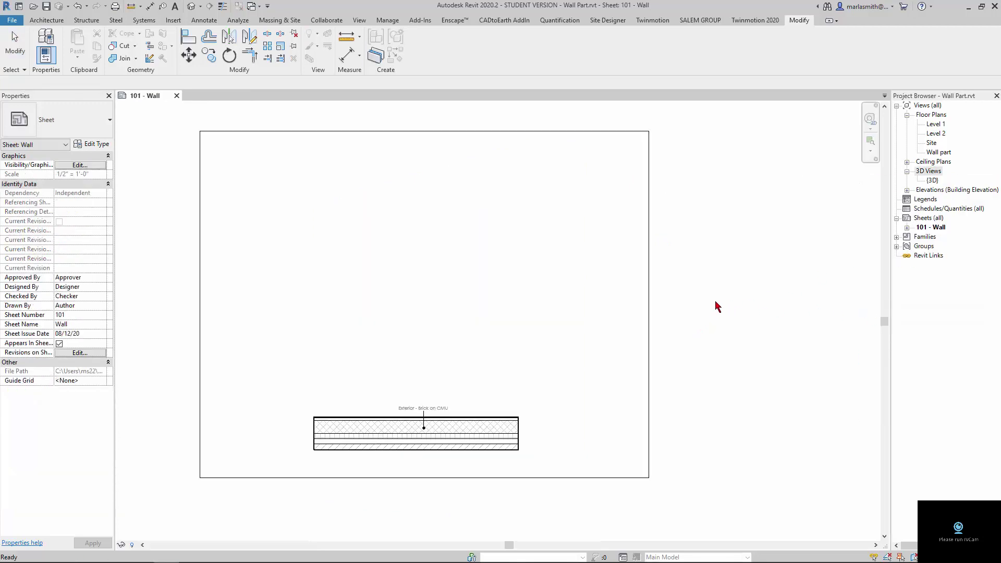
Step: Open the default {3D} view and duplicate it without detailing
double_click(933, 180)
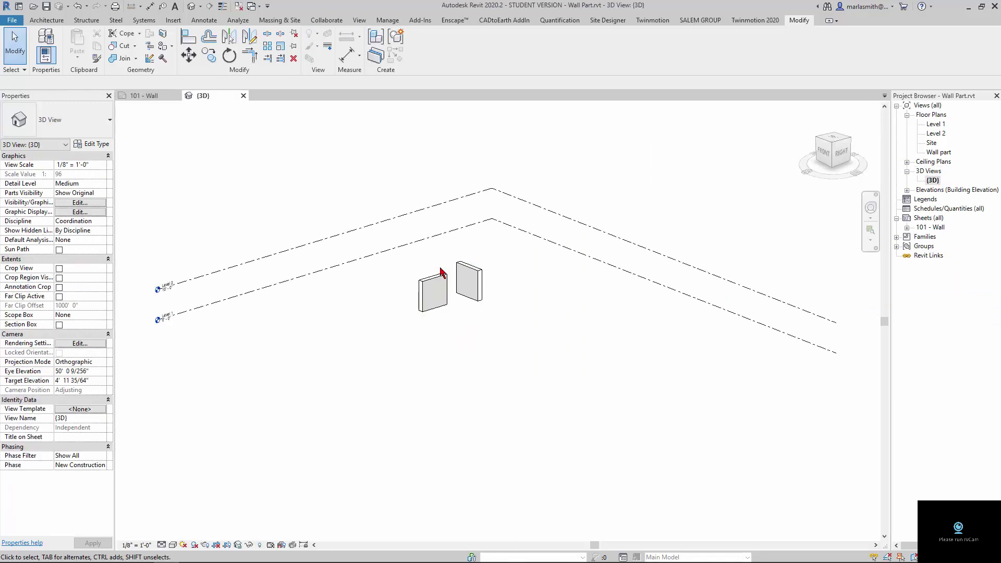
scroll(440, 272, up, 3)
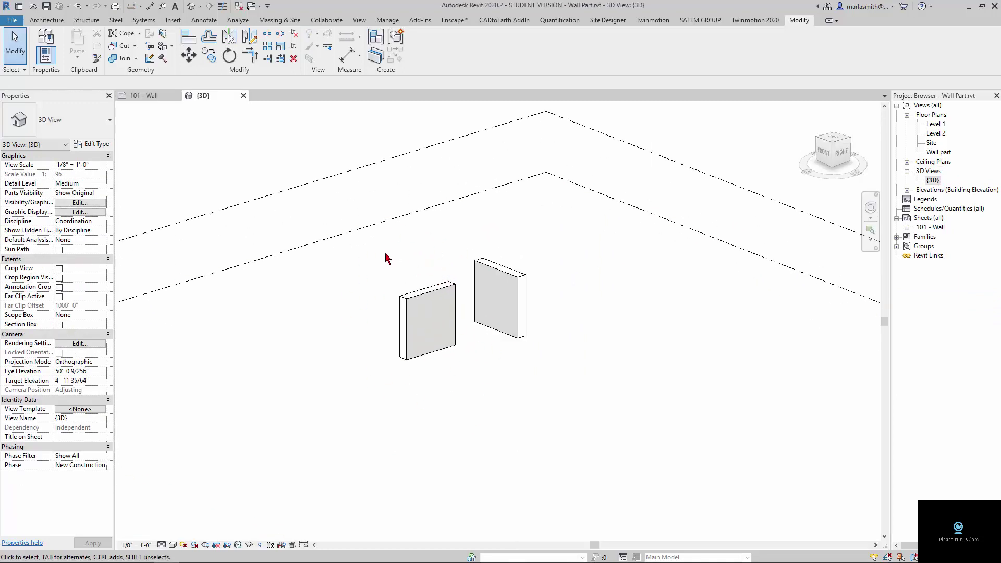
scroll(378, 265, up, 2)
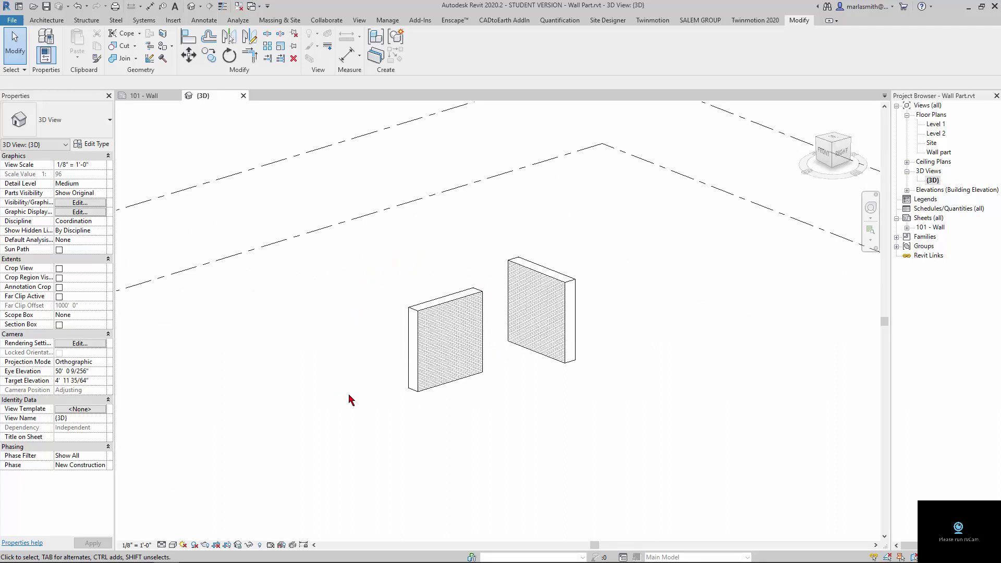
right_click(937, 179)
mouse_move(923, 271)
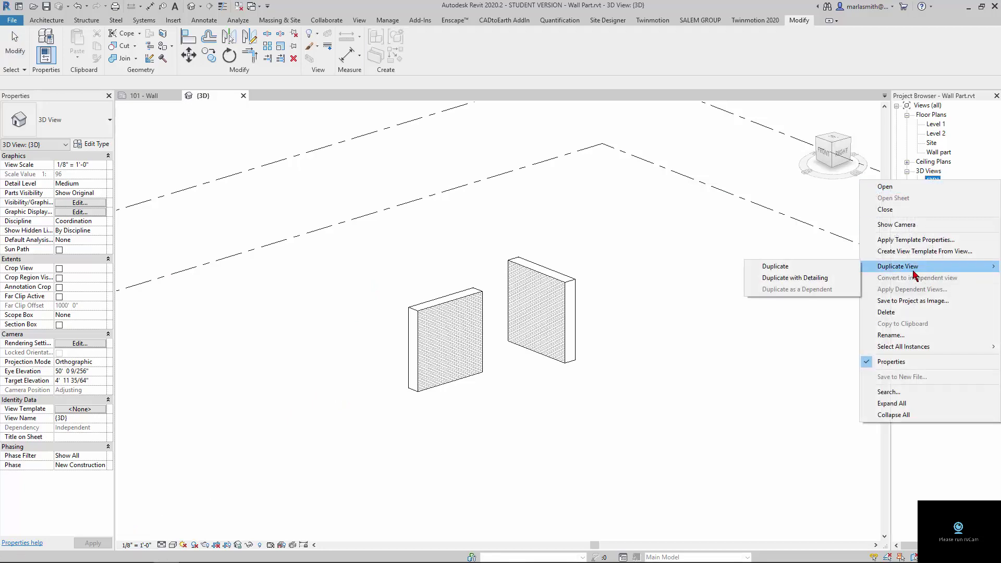
click(811, 267)
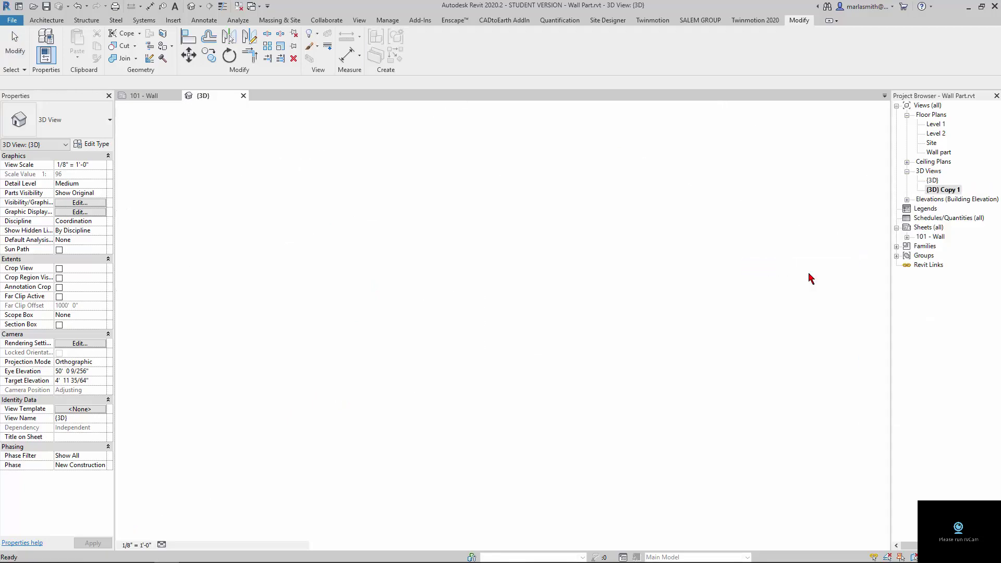
Step: Rename the duplicated 3D view as "3D wall part"
click(947, 190)
right_click(946, 190)
click(951, 186)
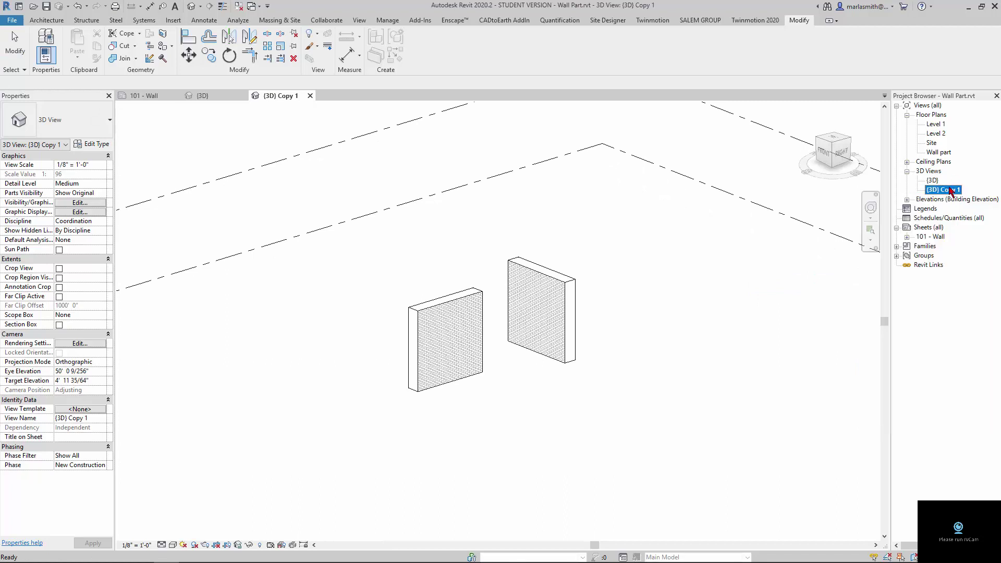
click(950, 192)
text(3D wall part)
key(Return)
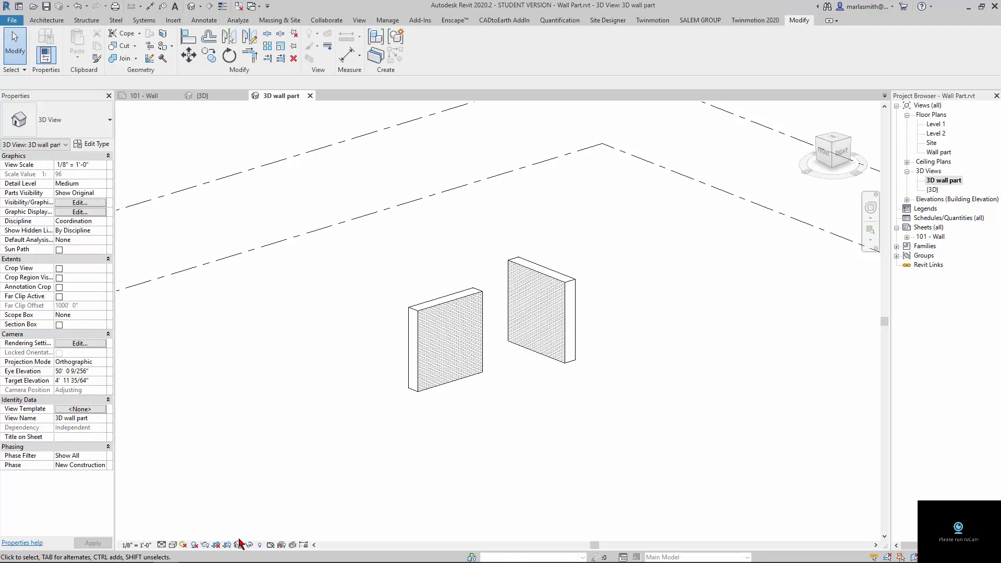
Step: Set the 3D wall part view's scale to 1/2" = 1'-0", enable cropping and show the crop region
click(138, 545)
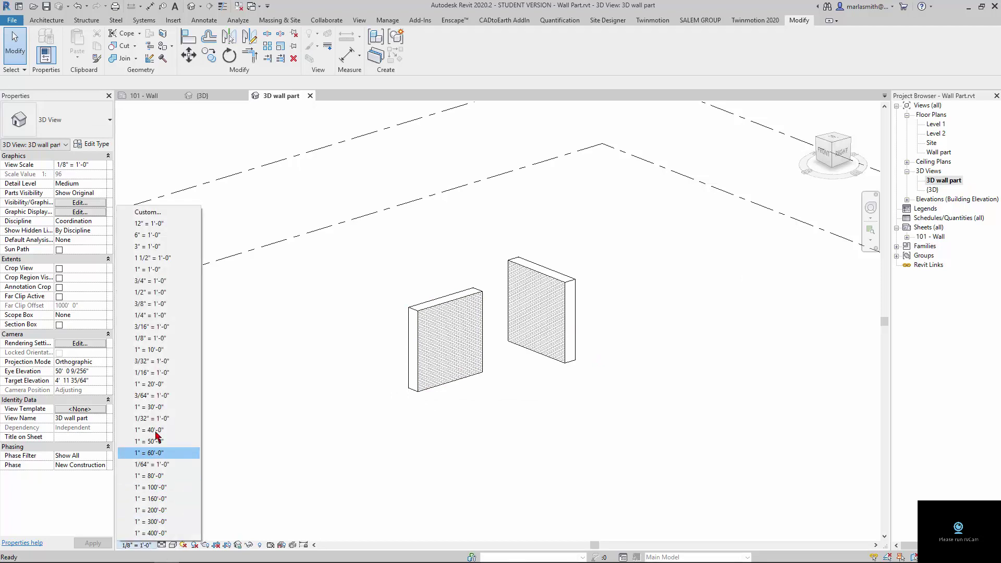
click(151, 292)
scroll(344, 261, down, 2)
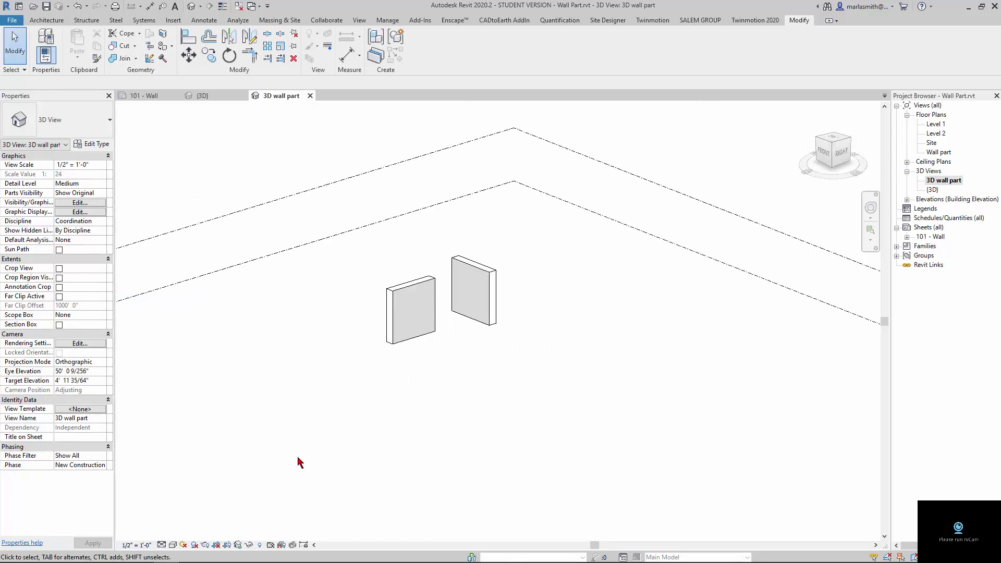
click(216, 545)
click(227, 545)
Step: Tighten the crop region on all four sides so it closely frames only the front-facing wall
scroll(315, 414, down, 5)
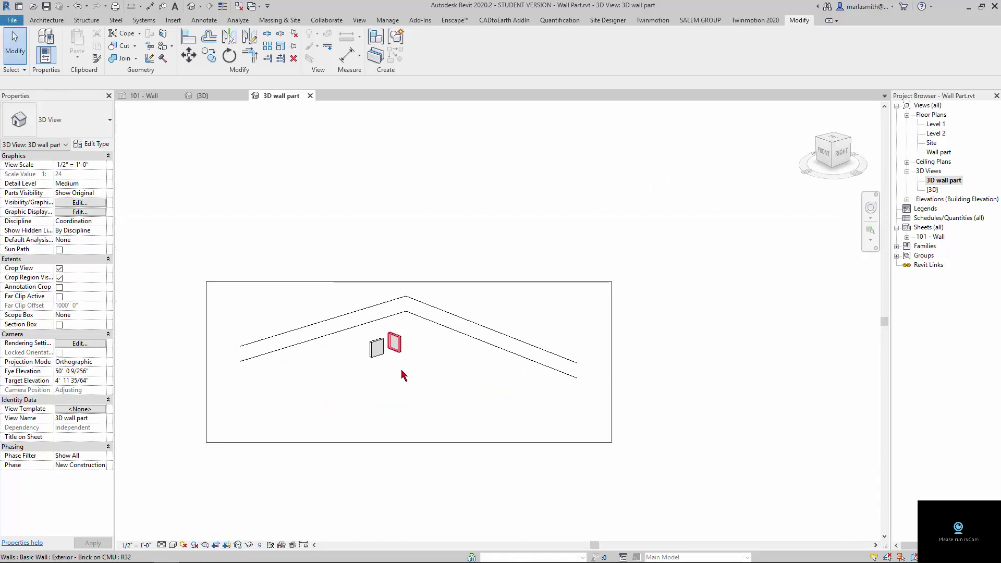
click(409, 443)
drag(409, 443, 409, 361)
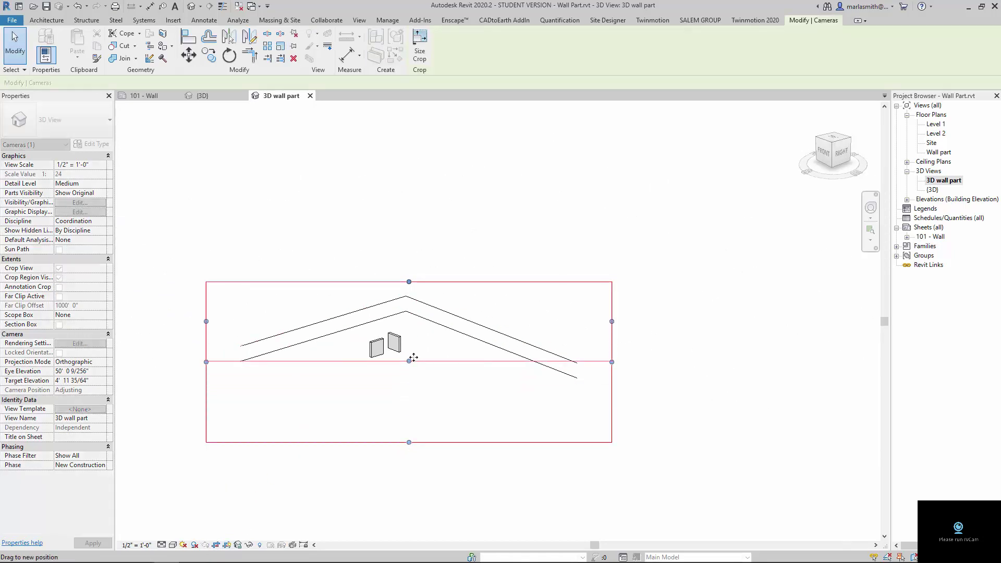
drag(612, 321, 387, 322)
drag(206, 329, 365, 330)
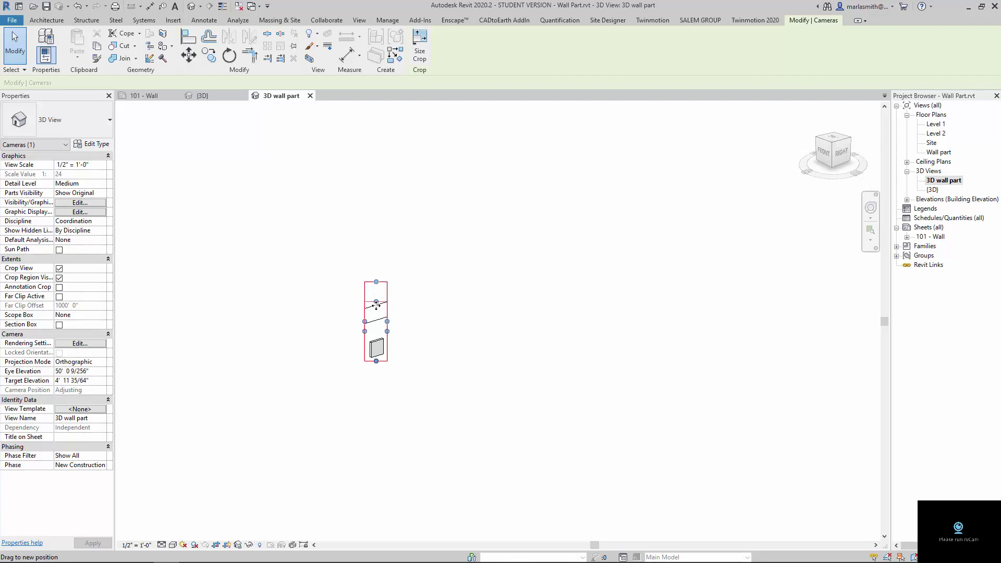
scroll(381, 340, up, 8)
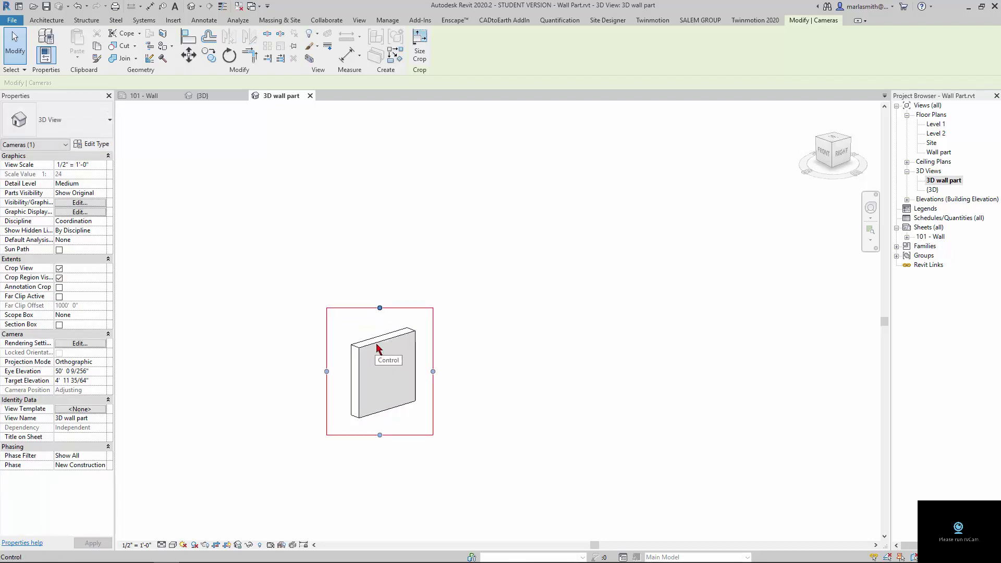
drag(386, 264, 386, 299)
drag(265, 426, 293, 426)
scroll(350, 341, down, 3)
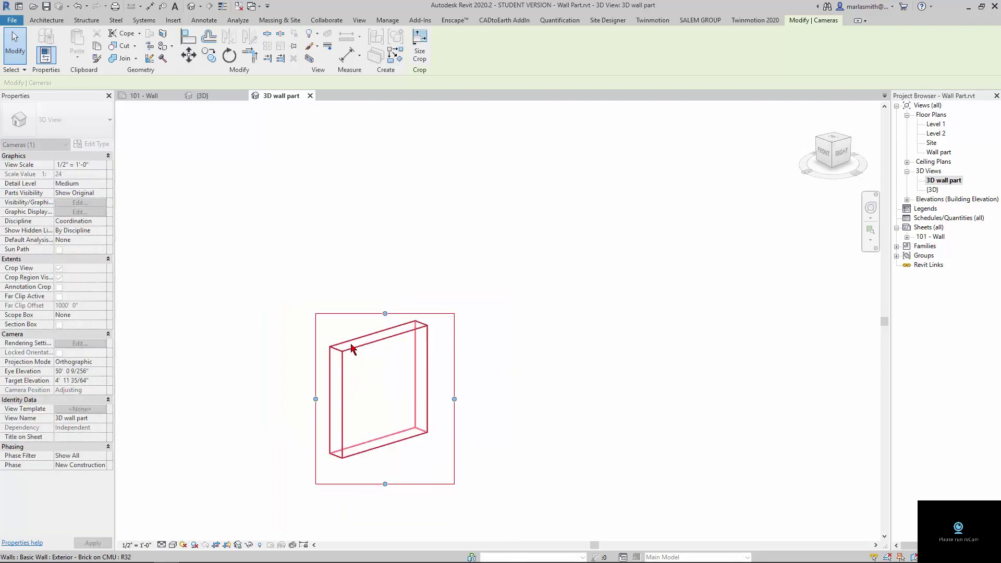
drag(385, 469, 381, 447)
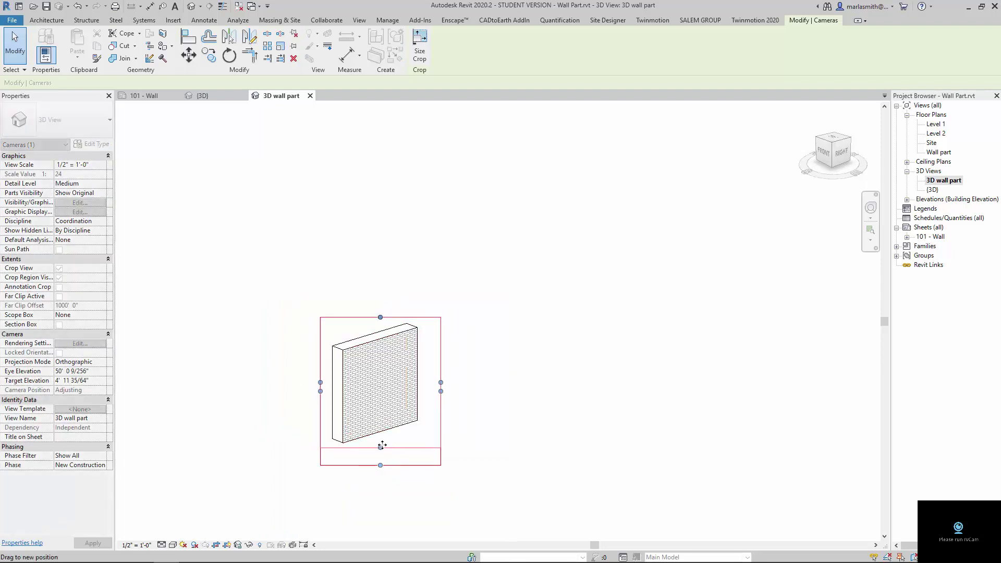
drag(442, 382, 431, 380)
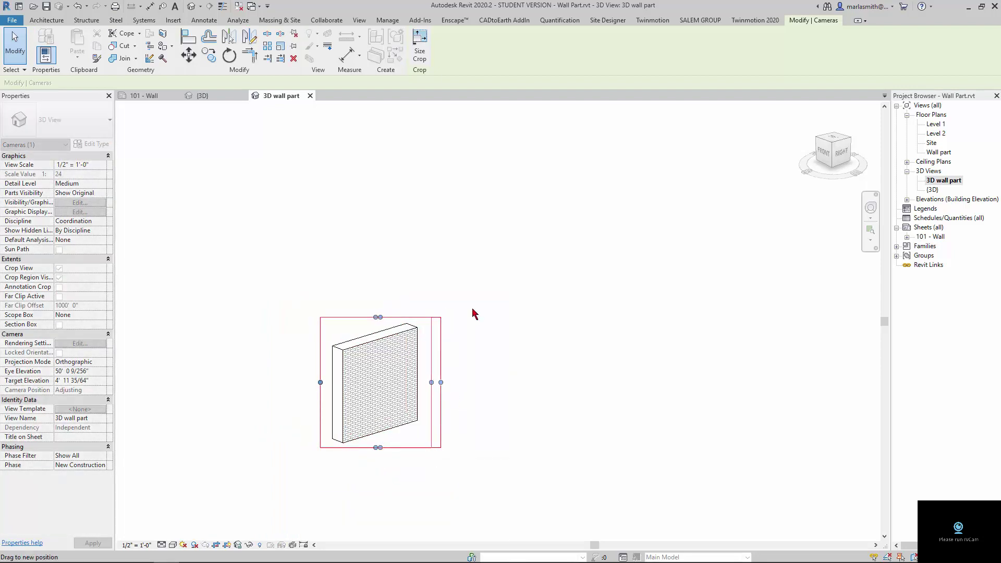
Step: Check the crop region's width and height in its size settings without changing them
click(463, 293)
key(Tab)
click(419, 330)
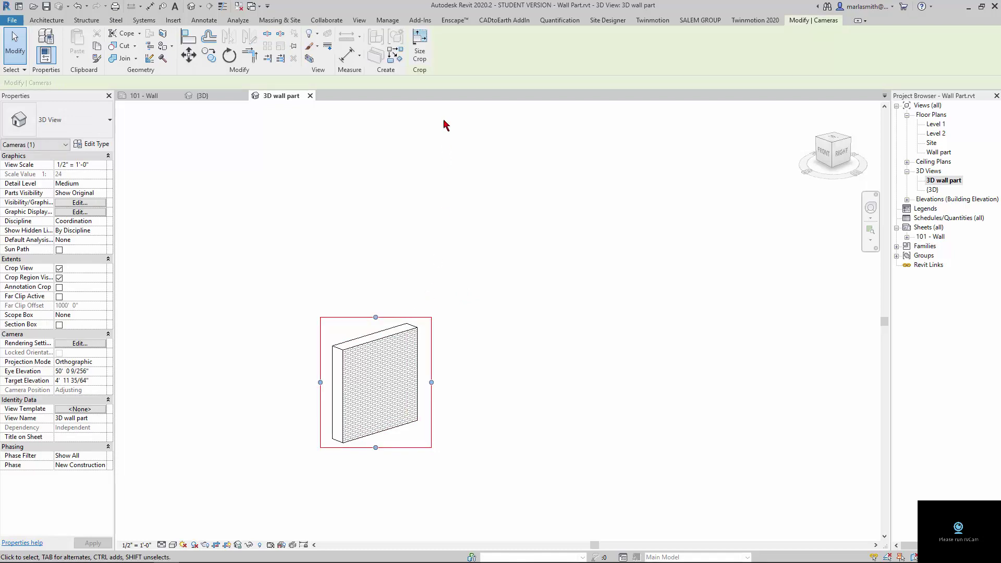
click(420, 53)
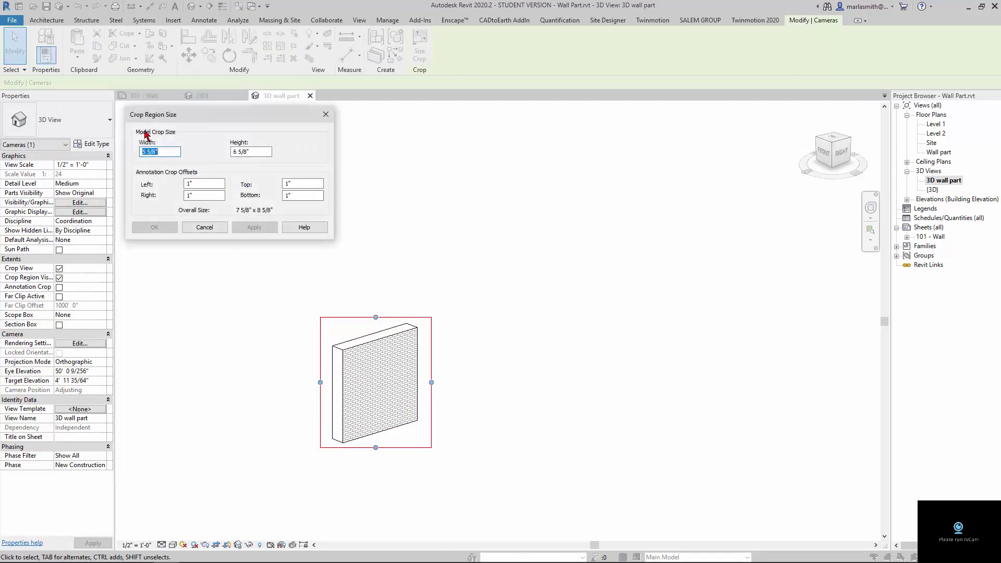
click(219, 230)
click(445, 370)
Step: Create parts from the cropped Exterior - Brick on CMU wall
scroll(445, 374, up, 2)
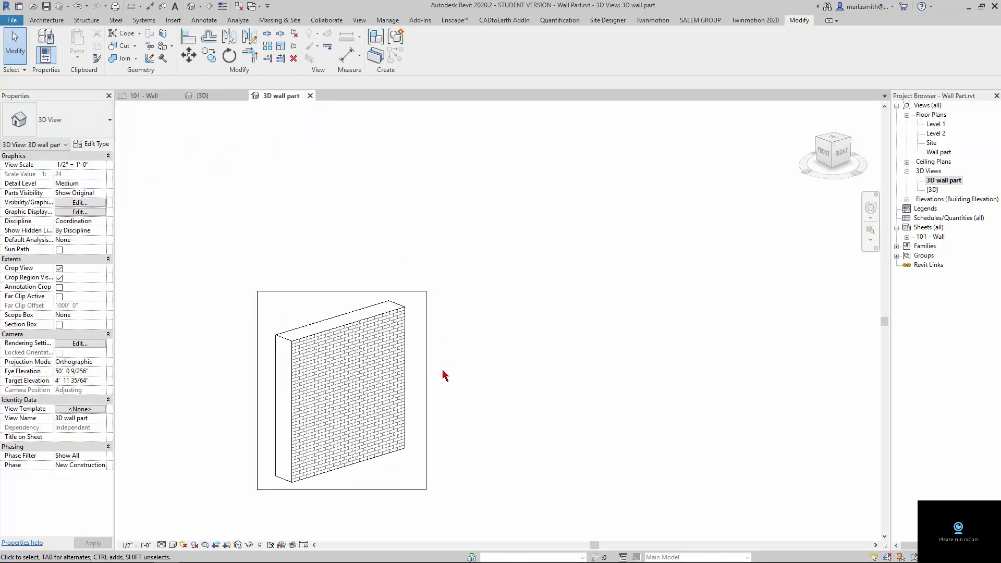
scroll(364, 487, up, 1)
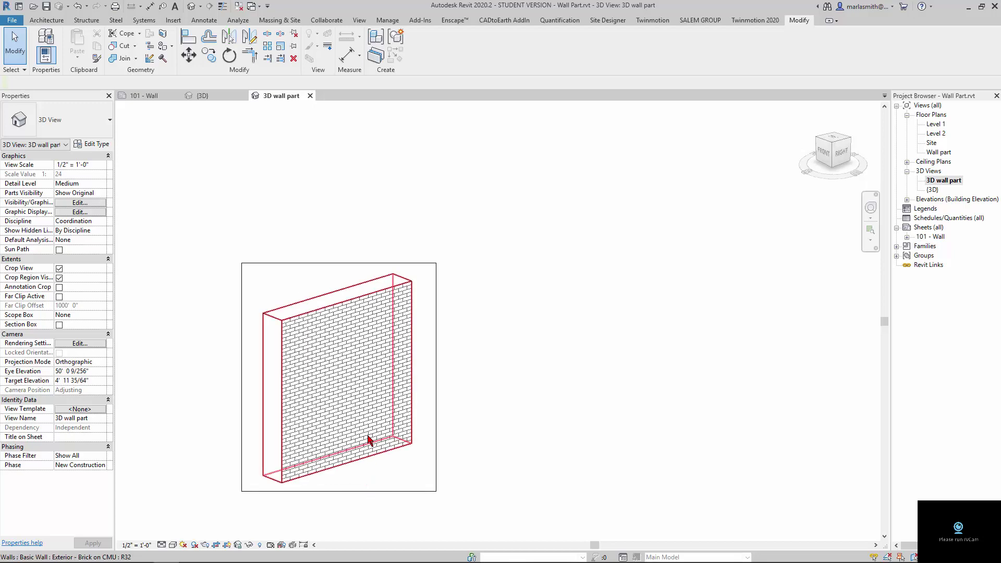
click(346, 323)
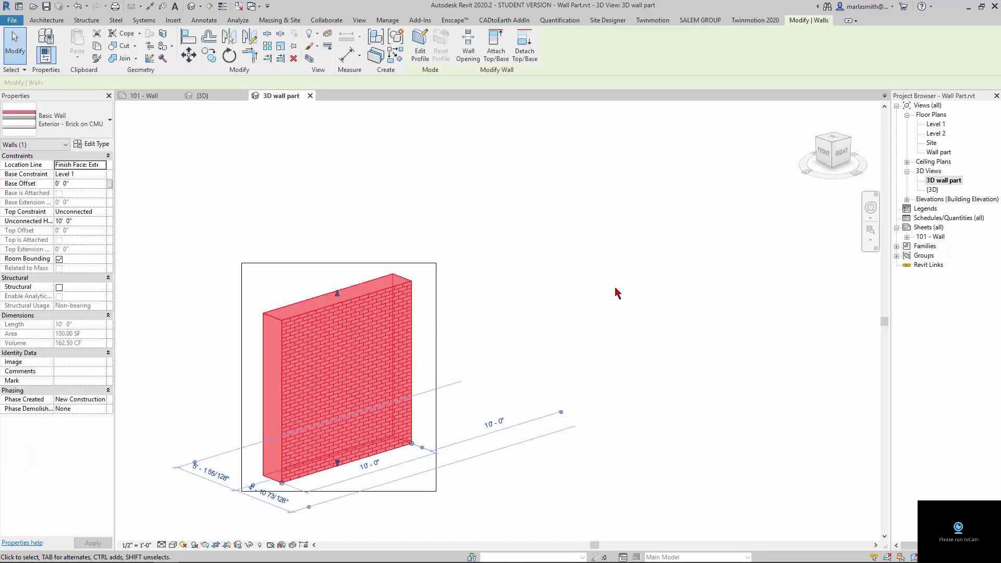
click(376, 64)
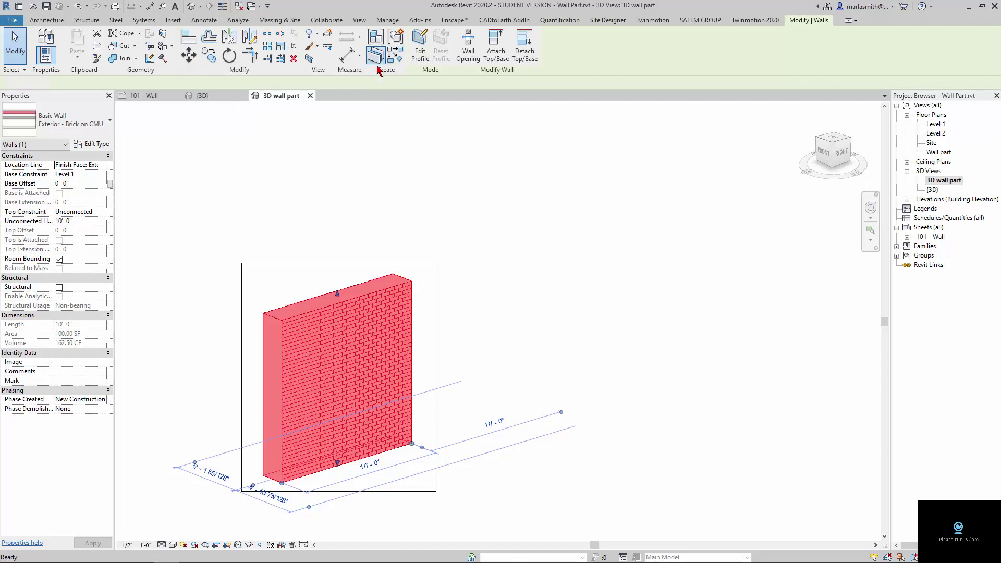
scroll(262, 367, up, 2)
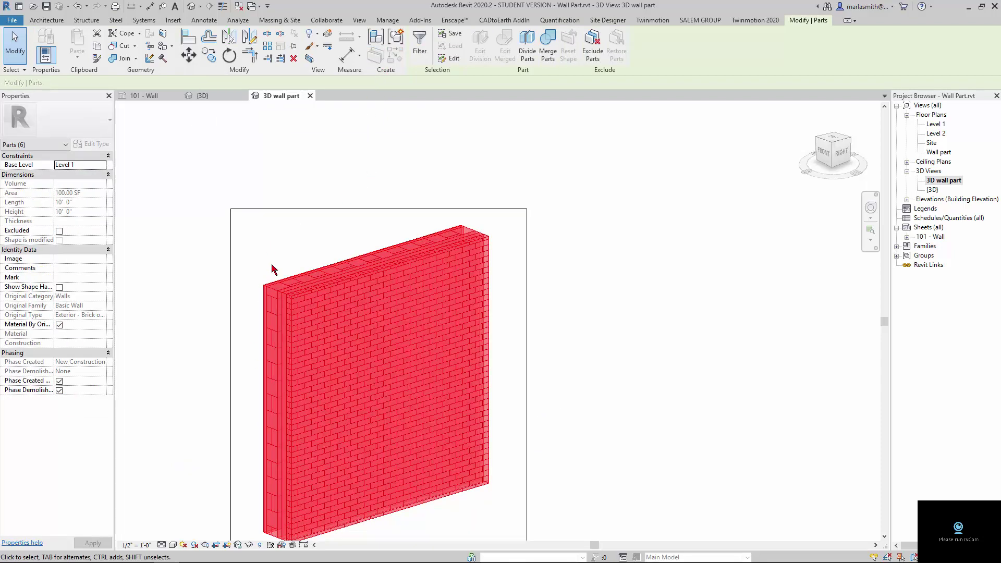
click(273, 268)
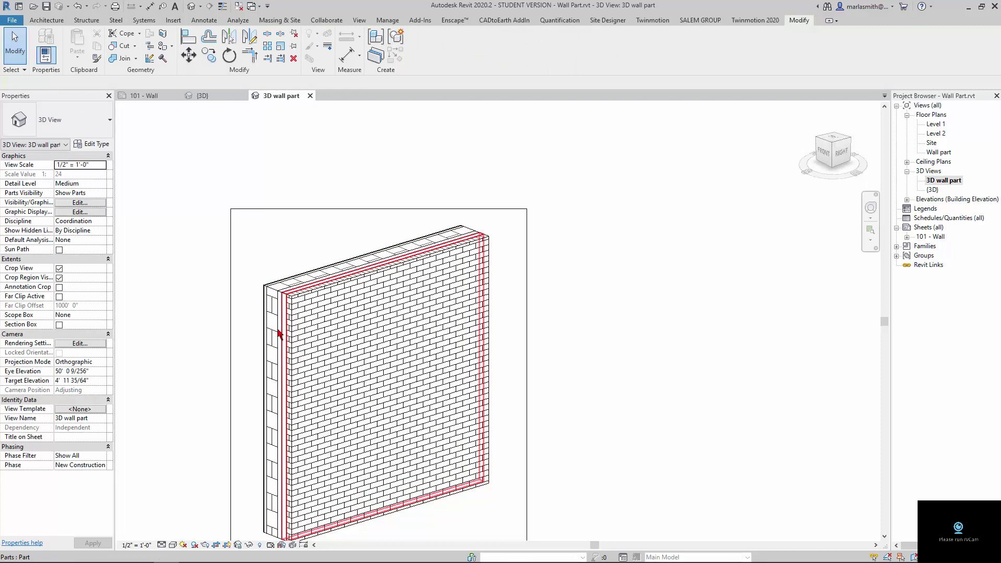
Step: Set the 3D wall part view's visual style to Shaded
click(172, 545)
click(190, 504)
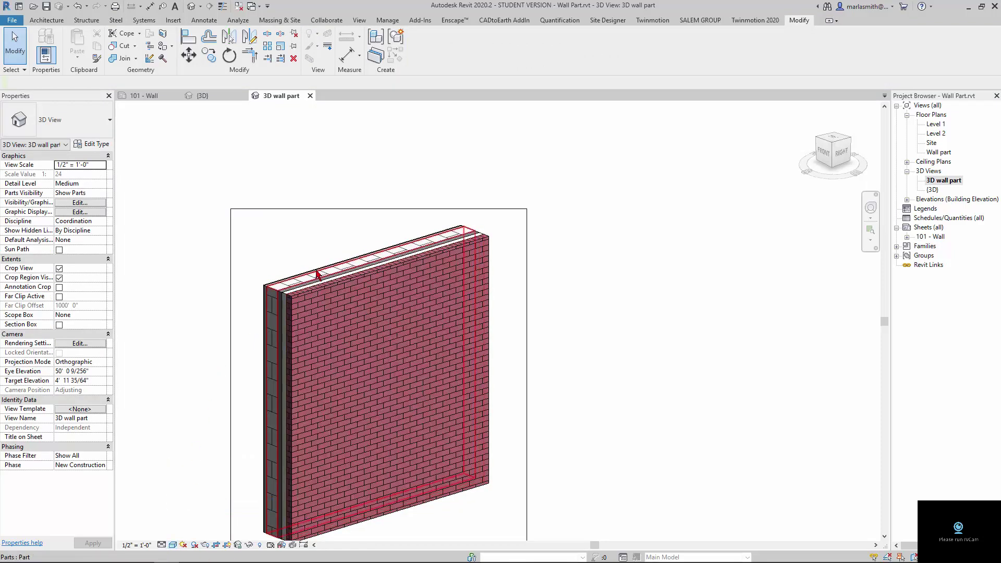
scroll(438, 266, down, 1)
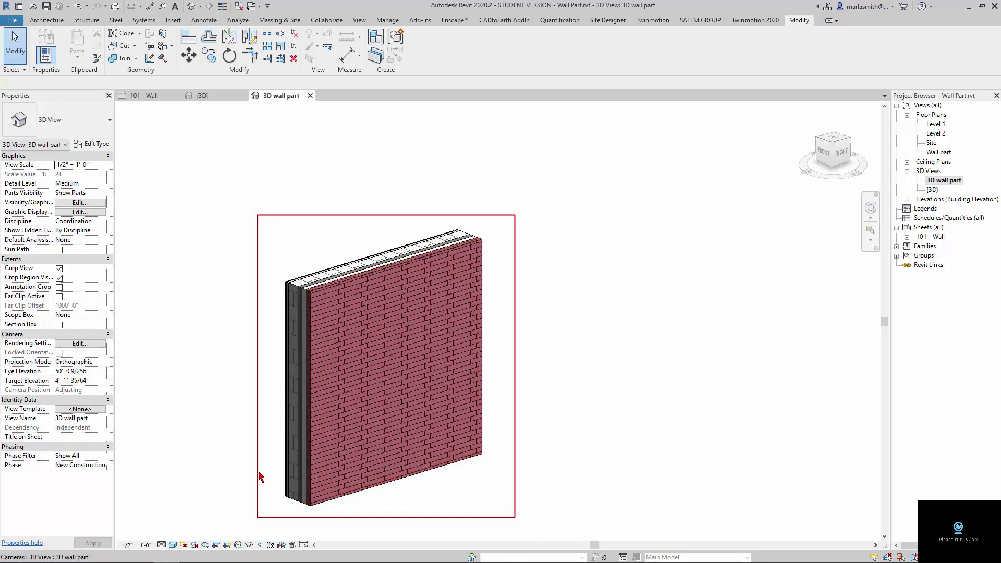
Step: Compare the Sunlight from Top Right and Sunlight from Top Left lighting presets in the sun settings and apply Sunlight from Top Right
click(183, 546)
click(209, 508)
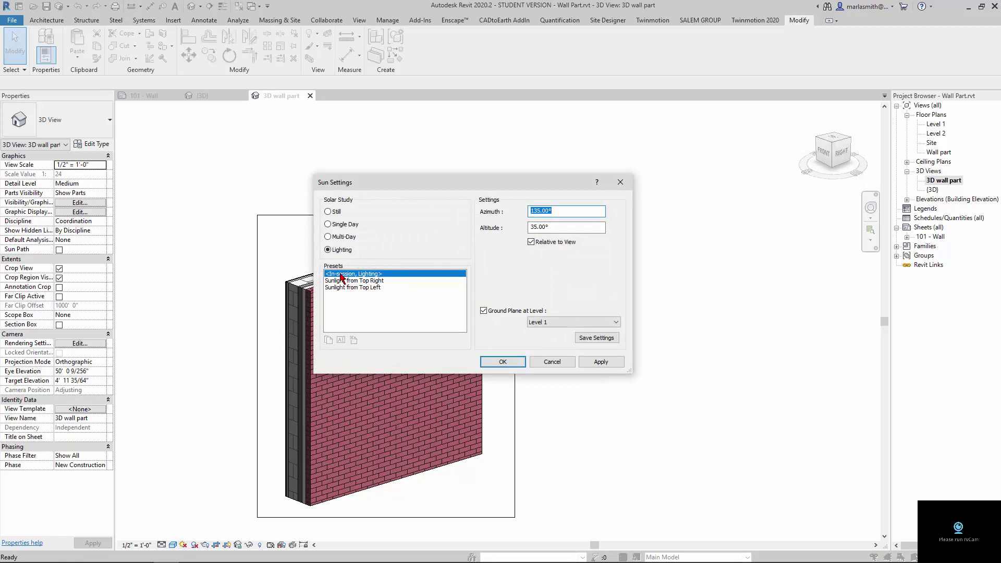
click(358, 282)
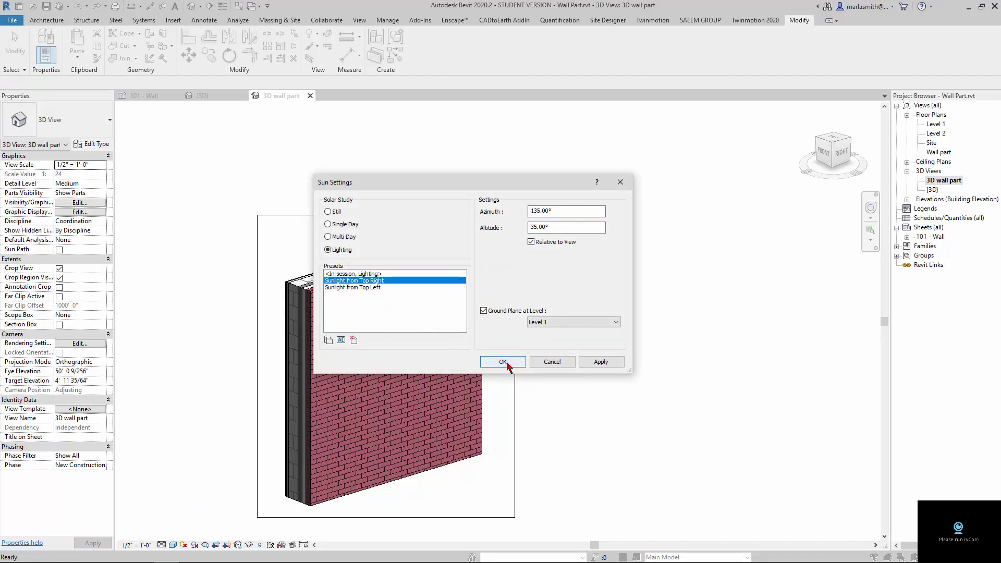
click(601, 364)
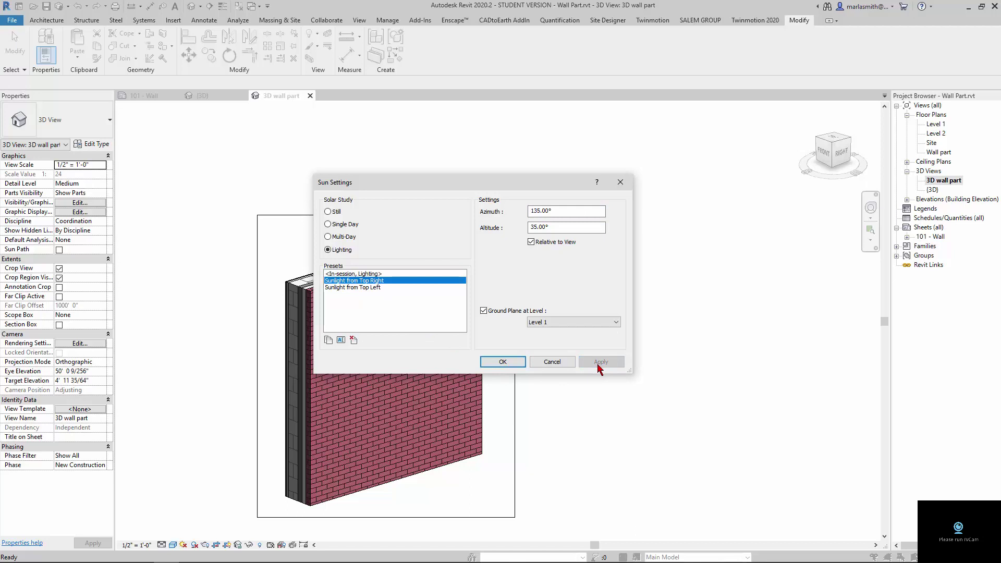
click(352, 287)
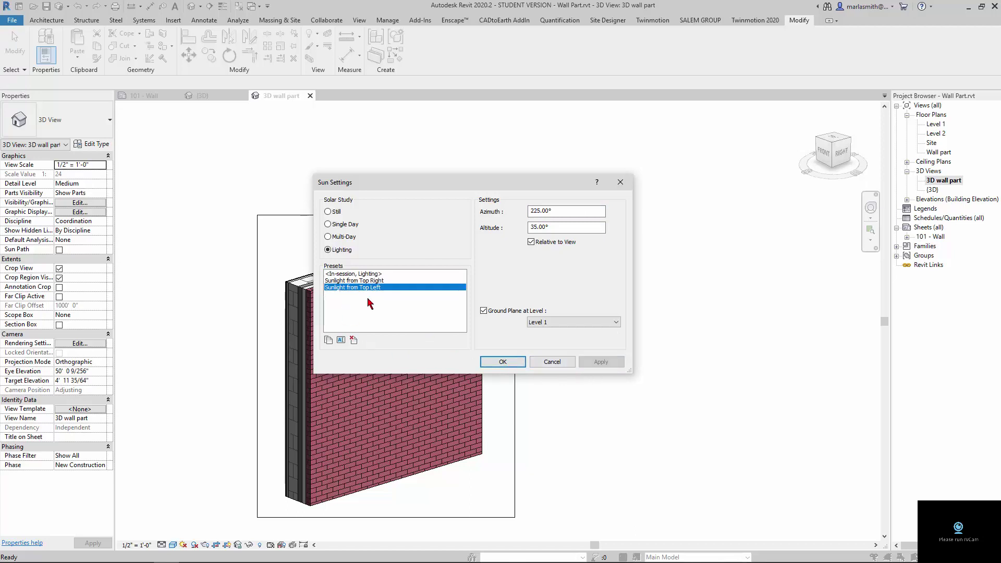
click(601, 361)
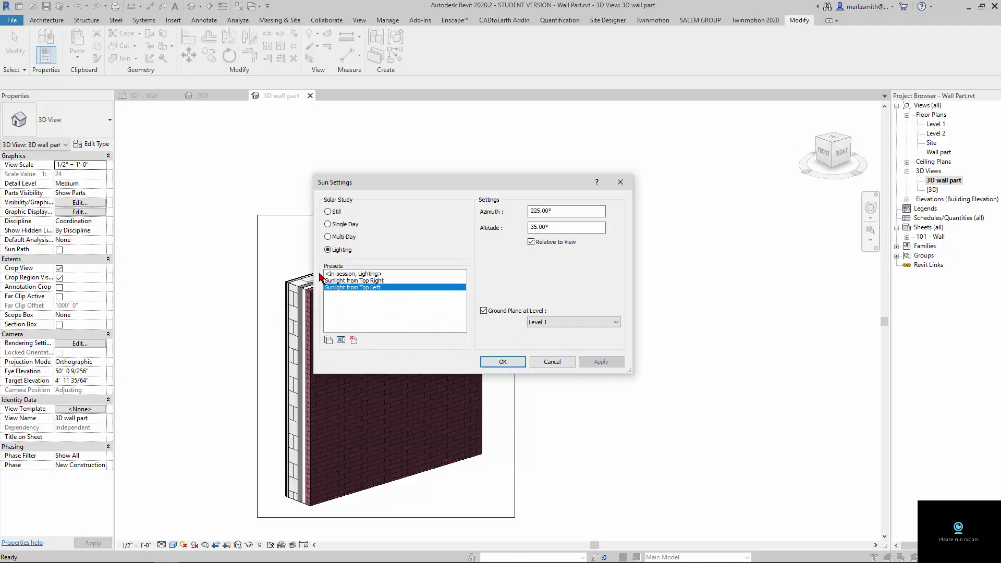
click(357, 281)
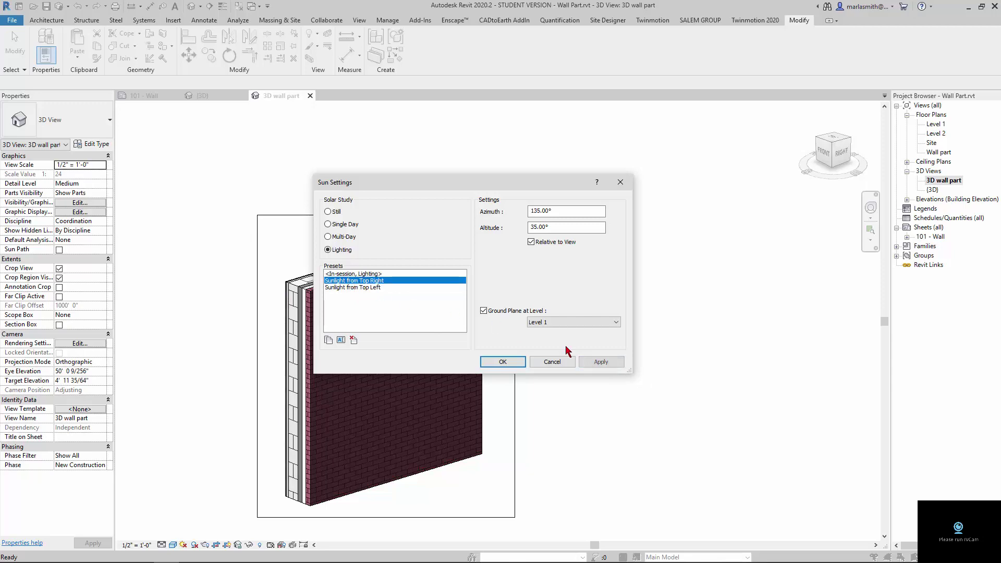
click(601, 362)
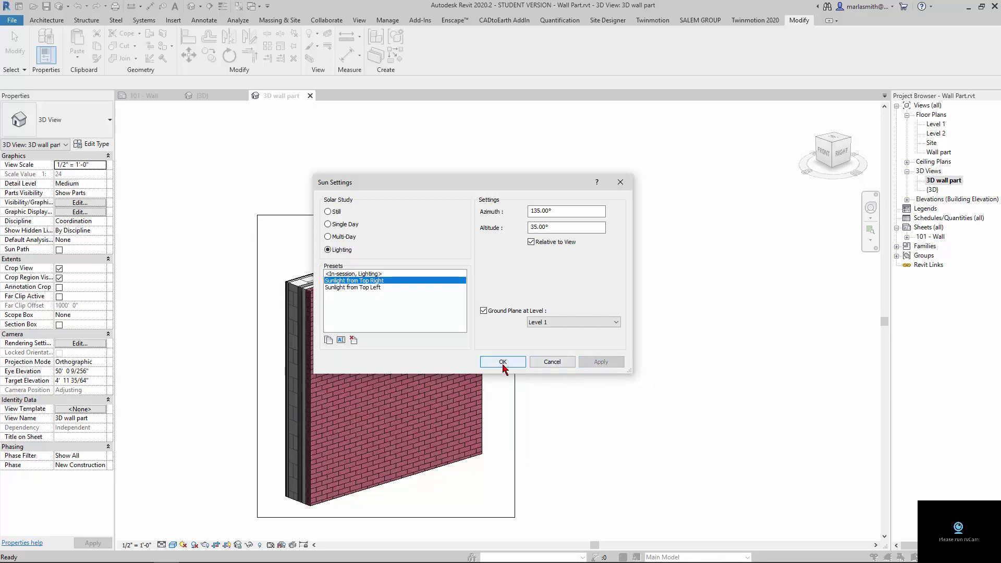
click(503, 362)
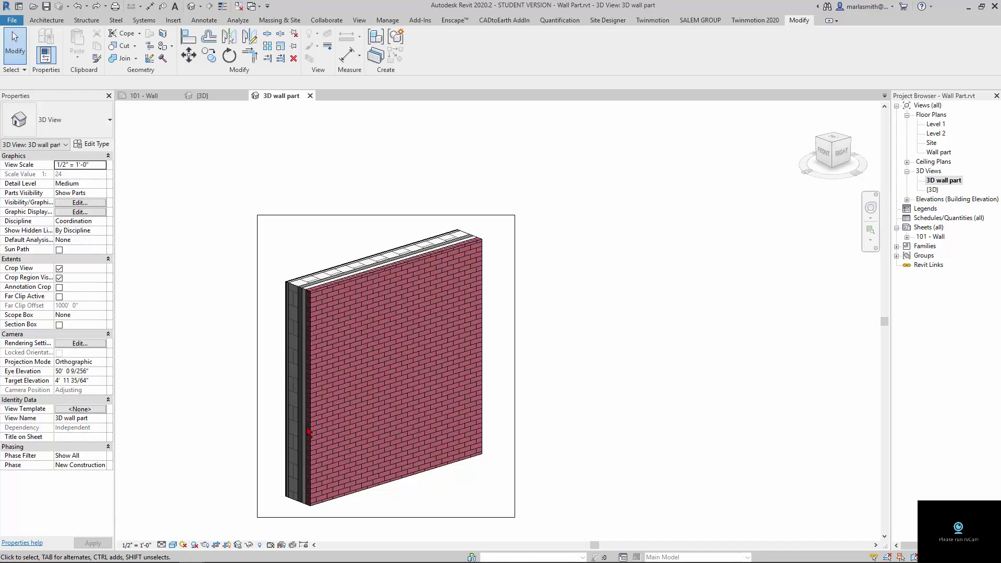
Step: Set the sun's azimuth to 180° in the lighting settings of the 3D wall part view
click(183, 545)
click(200, 507)
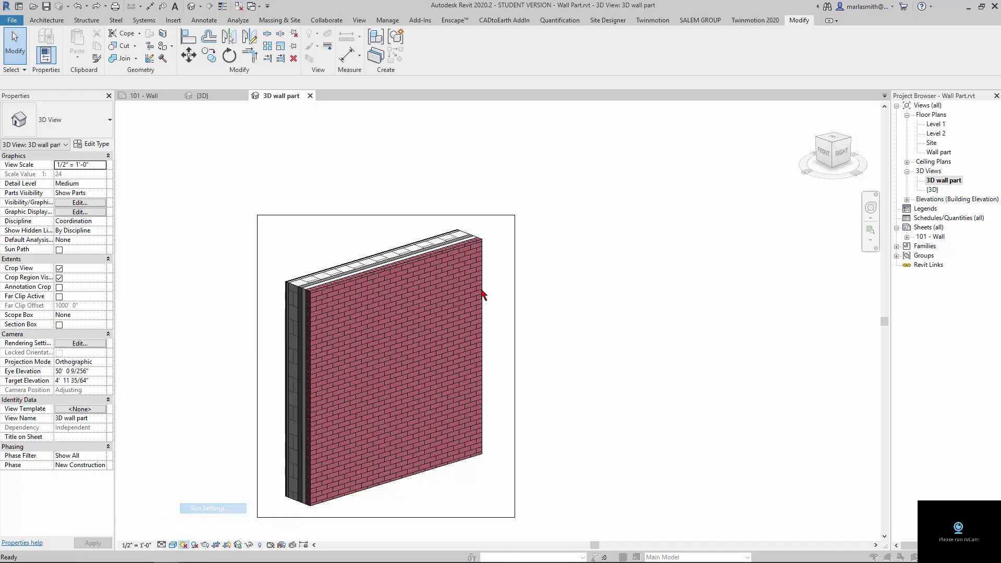
drag(548, 186, 636, 187)
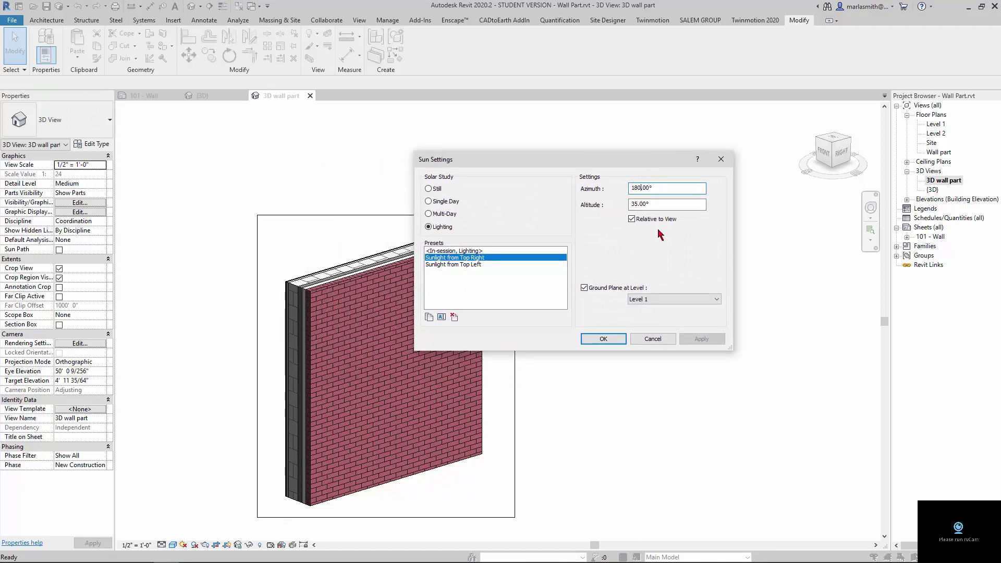
click(604, 339)
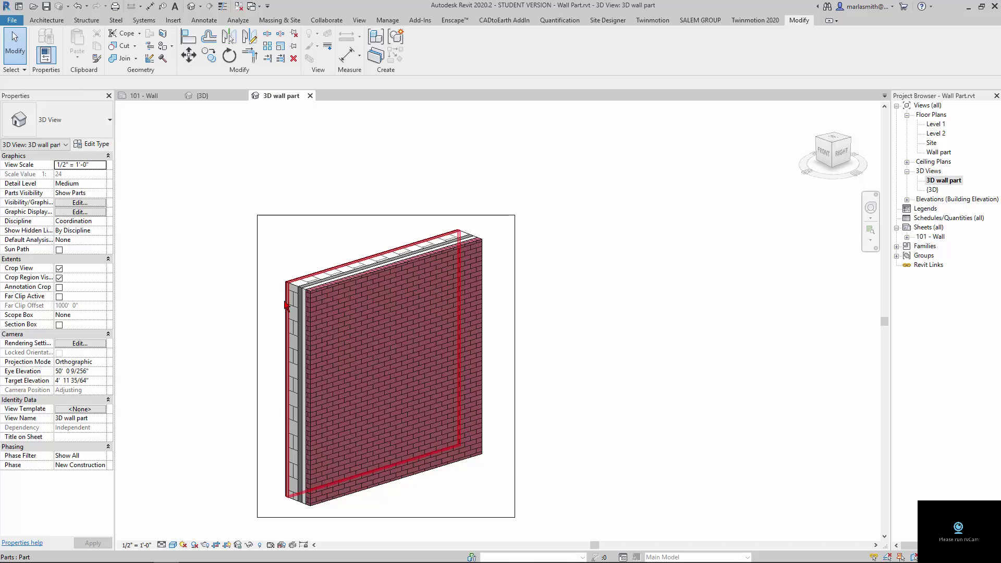
Step: Show the brick part's shape handles and pull its top edge down about 1'-0" and its left edge in about 1'-7"
scroll(285, 305, up, 2)
click(349, 286)
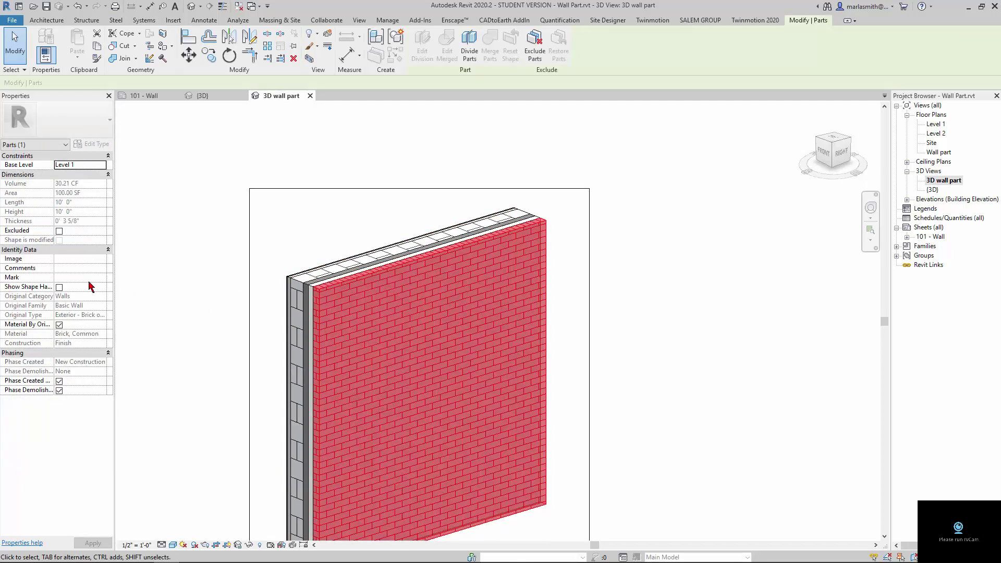
click(59, 287)
drag(431, 258, 428, 278)
drag(315, 452, 353, 438)
Step: Set the brick part's top and left offsets to 2'-6" each
click(326, 300)
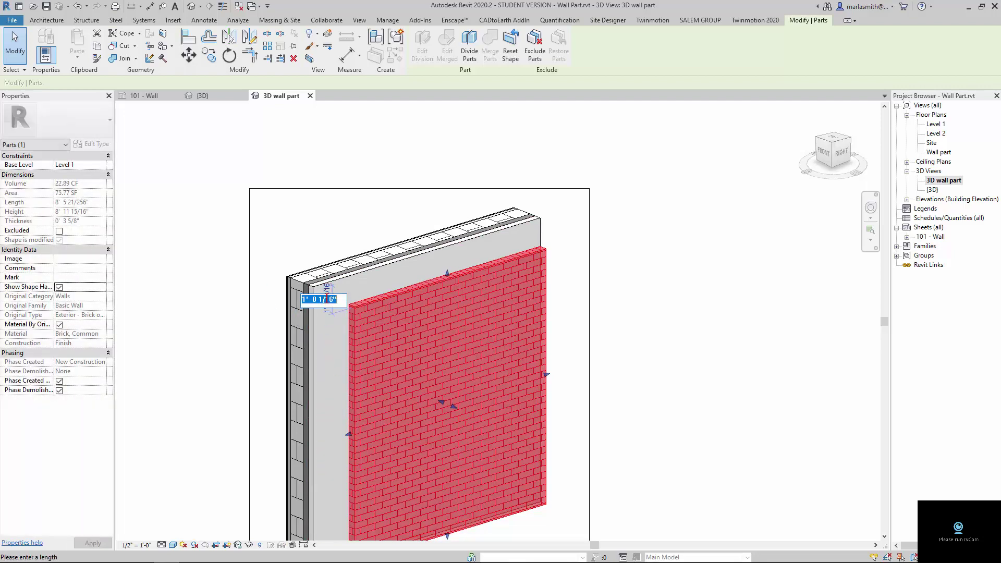
text(2' - 6)
key(Return)
scroll(313, 391, down, 2)
middle_drag(377, 416, 376, 385)
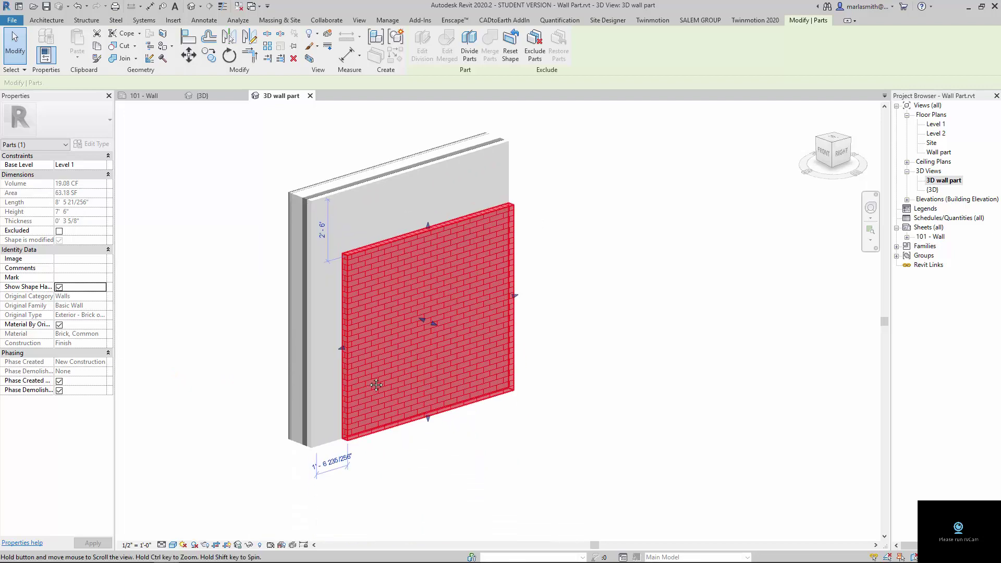
click(342, 472)
text(2 6)
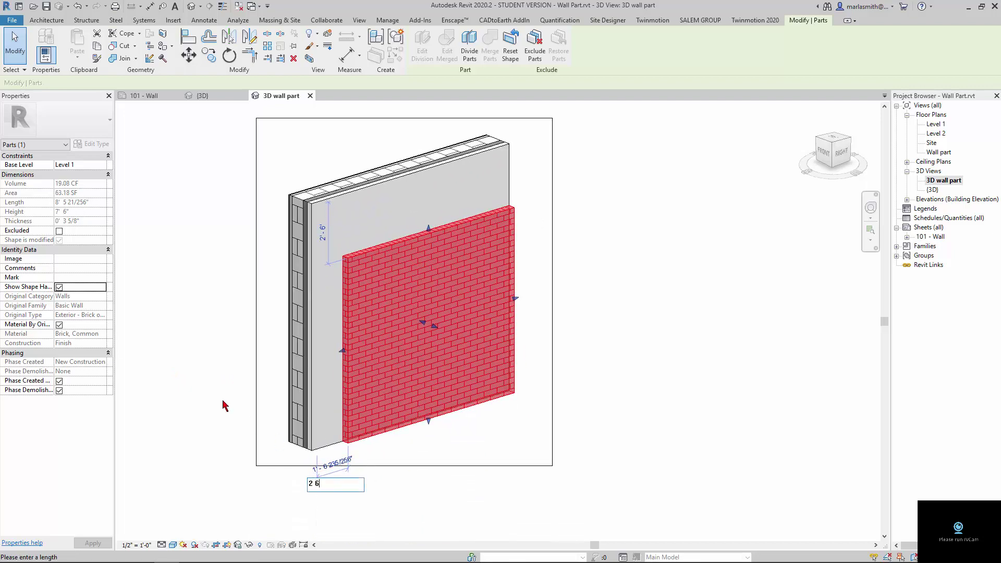
key(Return)
Step: Show the shape handles of the air layer part behind the brick and offset its top and left edges by 2'-0" each
click(402, 193)
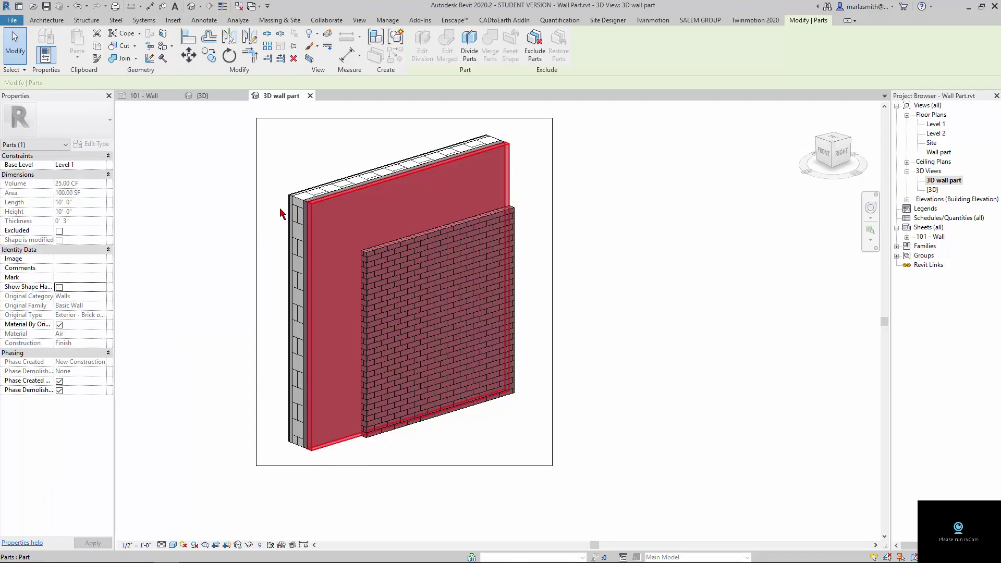
click(59, 287)
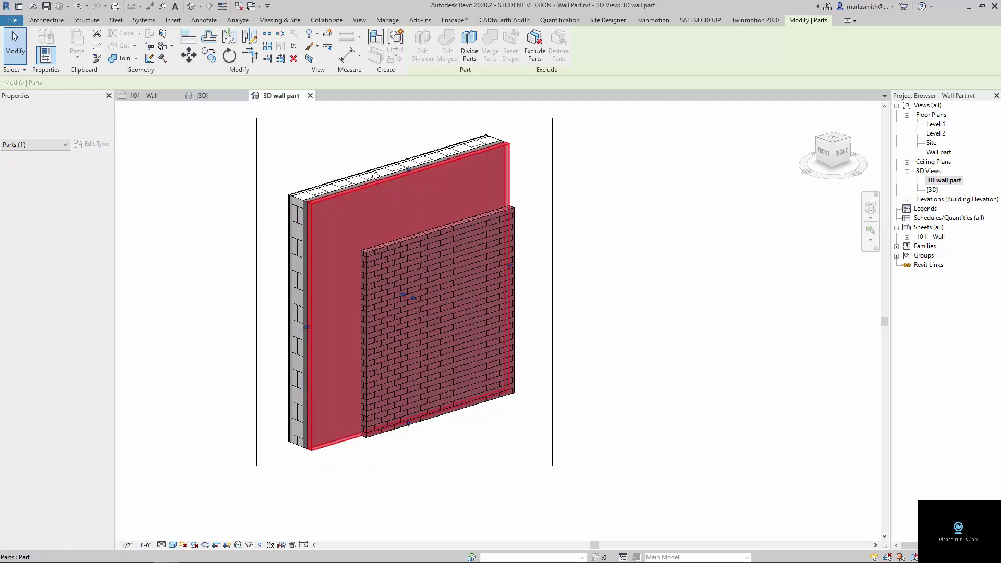
drag(412, 178, 411, 215)
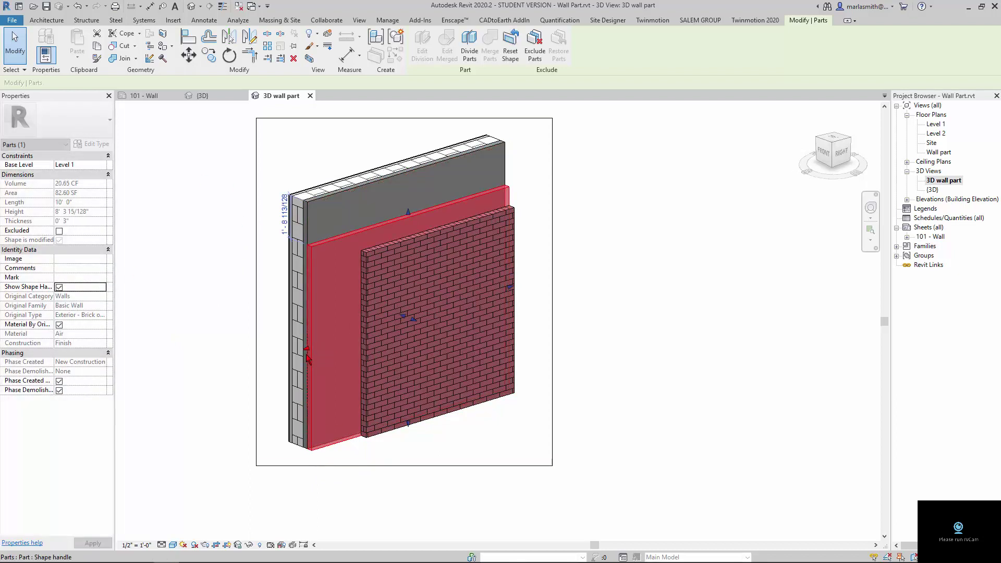
drag(331, 348, 338, 340)
click(312, 206)
text(2)
key(Return)
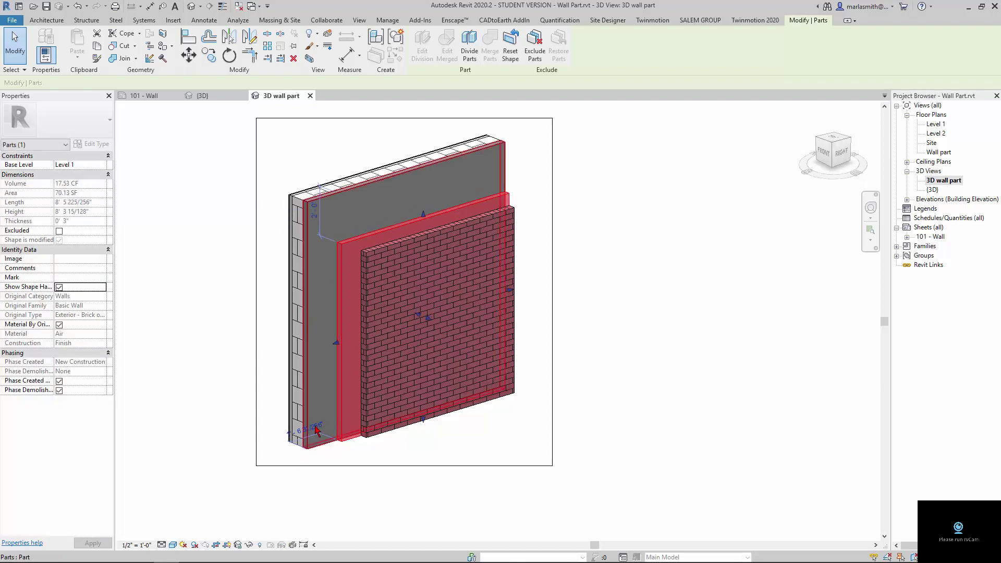
click(313, 426)
text(1)
key(Return)
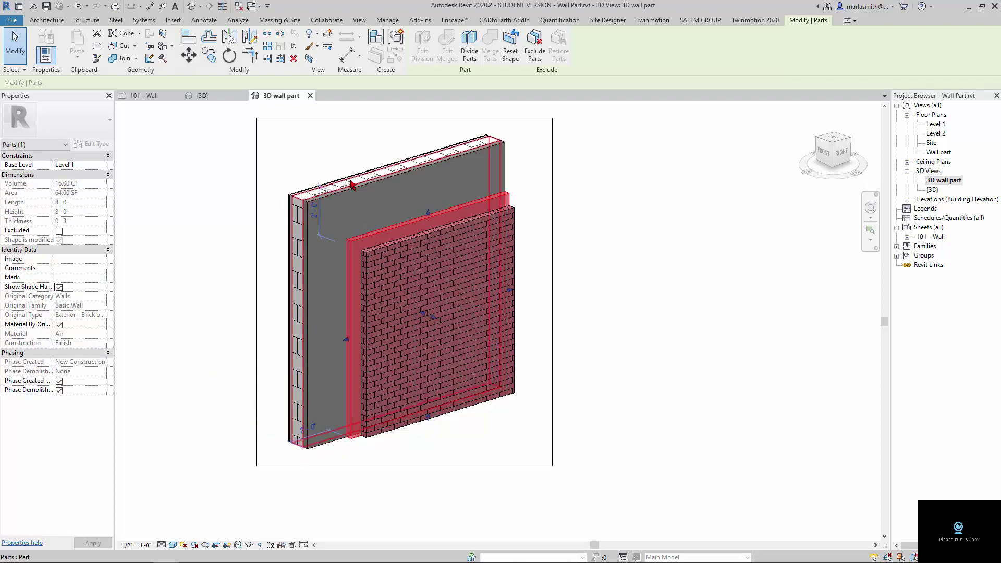
Step: Show the rigid insulation part's shape handles and offset its top and left edges by 1'-6" each
click(325, 344)
click(58, 287)
drag(404, 199, 405, 220)
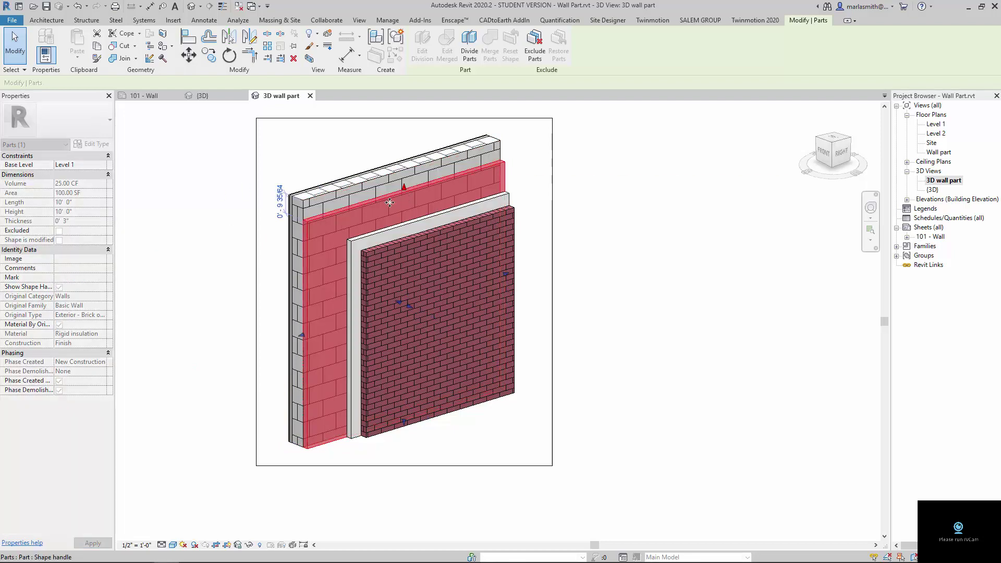
drag(302, 335, 324, 330)
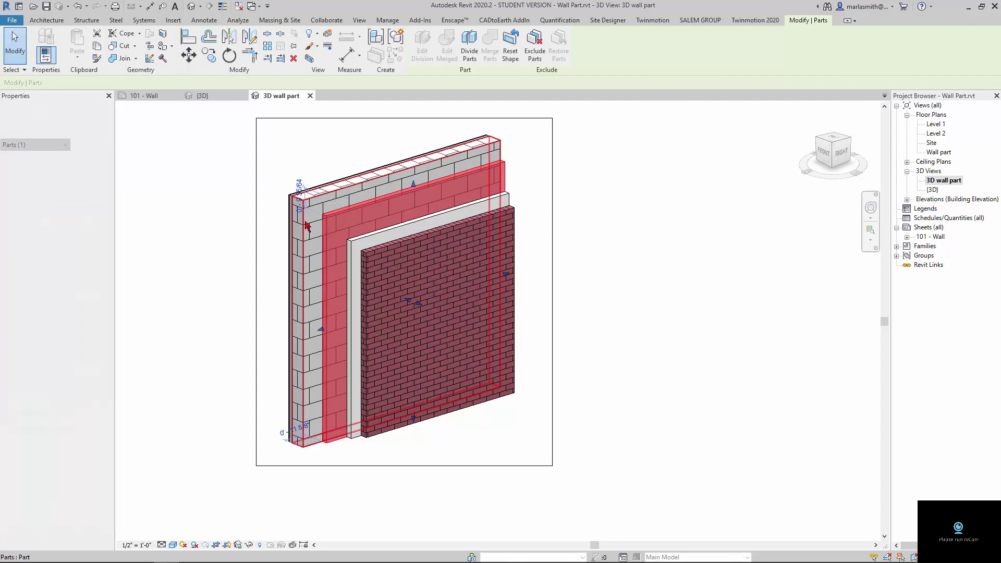
click(298, 197)
text(1)
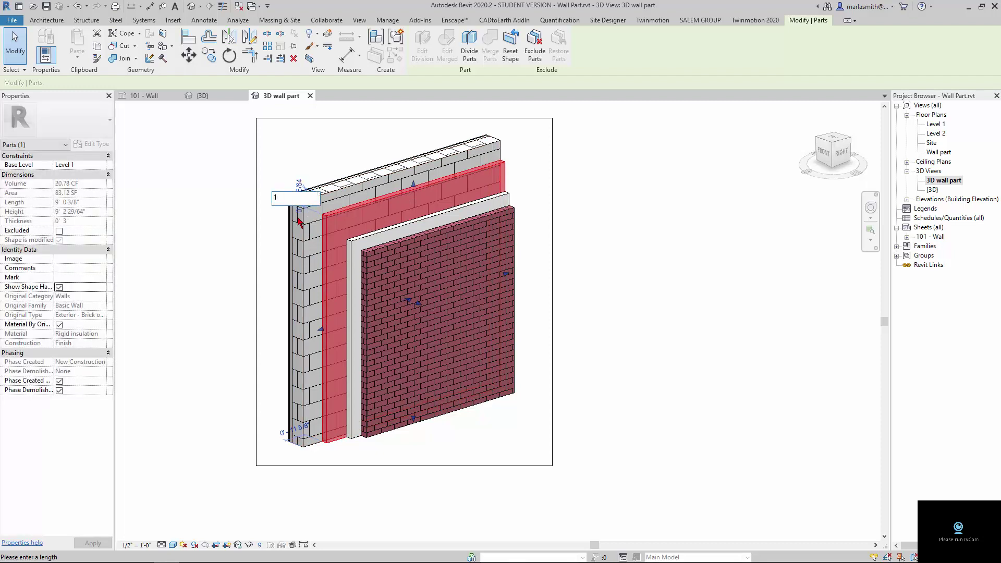
text( 6)
key(Return)
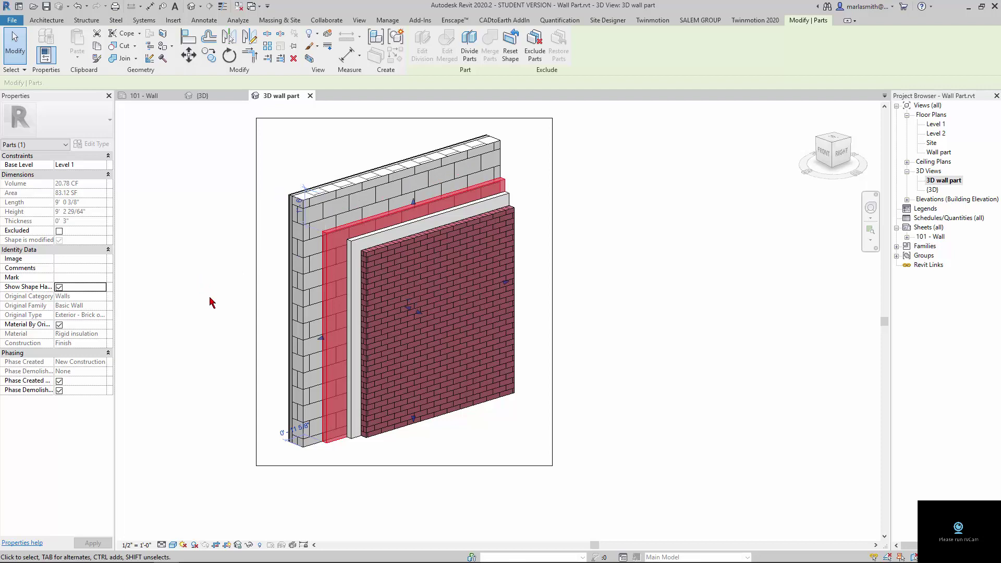
click(295, 431)
text(1 6)
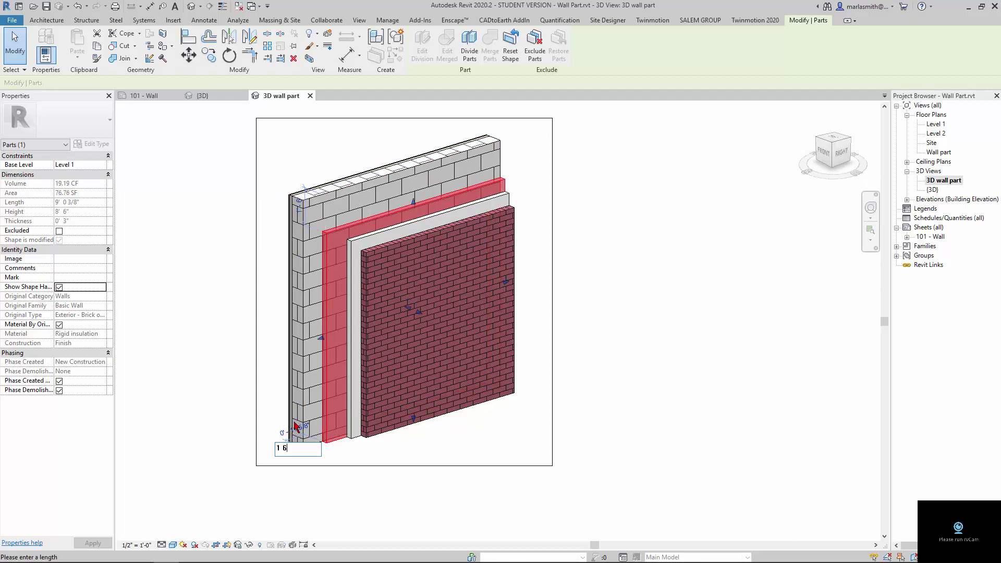
key(Return)
Step: Show the concrete masonry core part's shape handles and offset its top and left edges by 1'-0" each
click(348, 210)
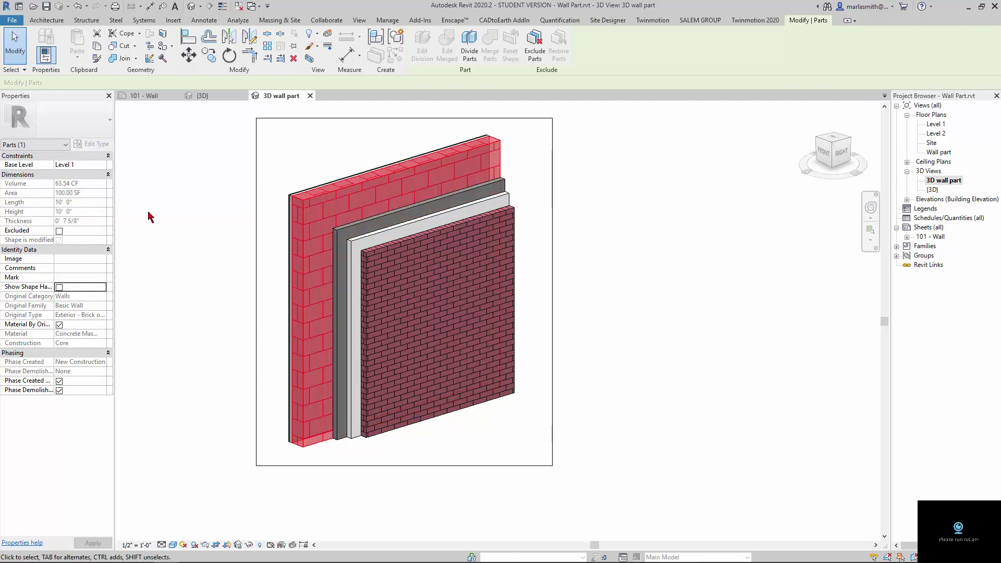
click(59, 287)
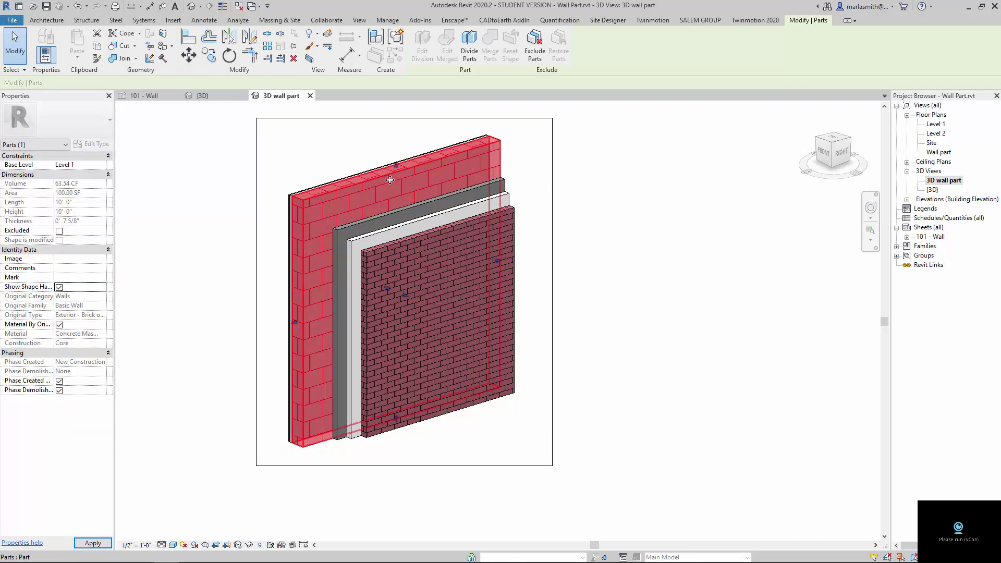
drag(402, 171, 402, 186)
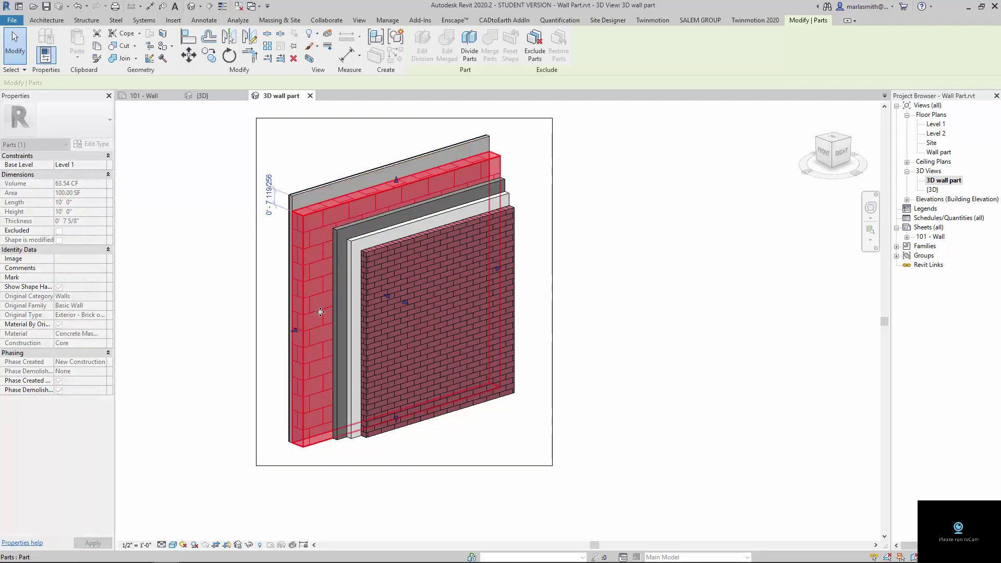
drag(317, 327, 336, 321)
click(291, 192)
text(1)
key(Return)
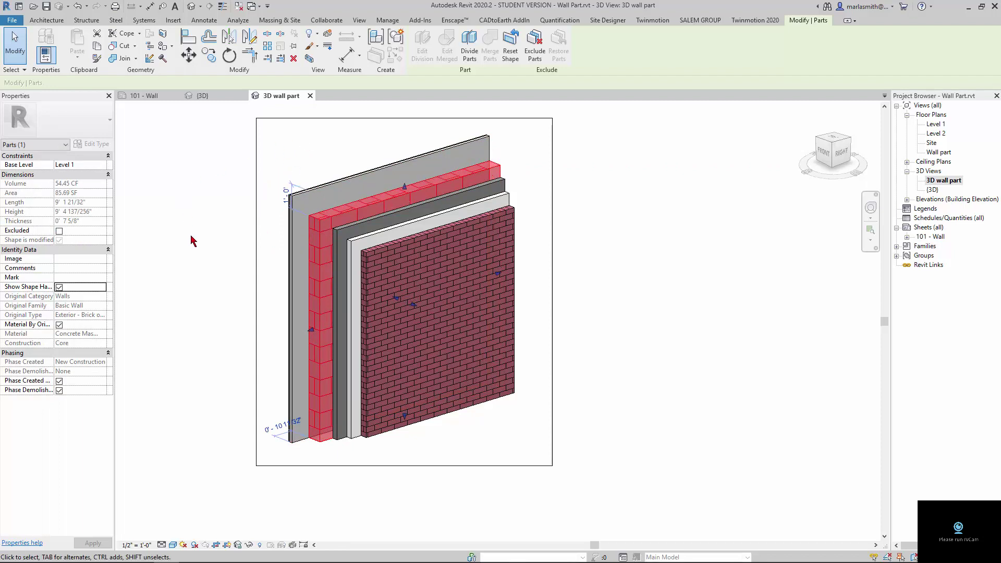
click(280, 432)
key(Escape)
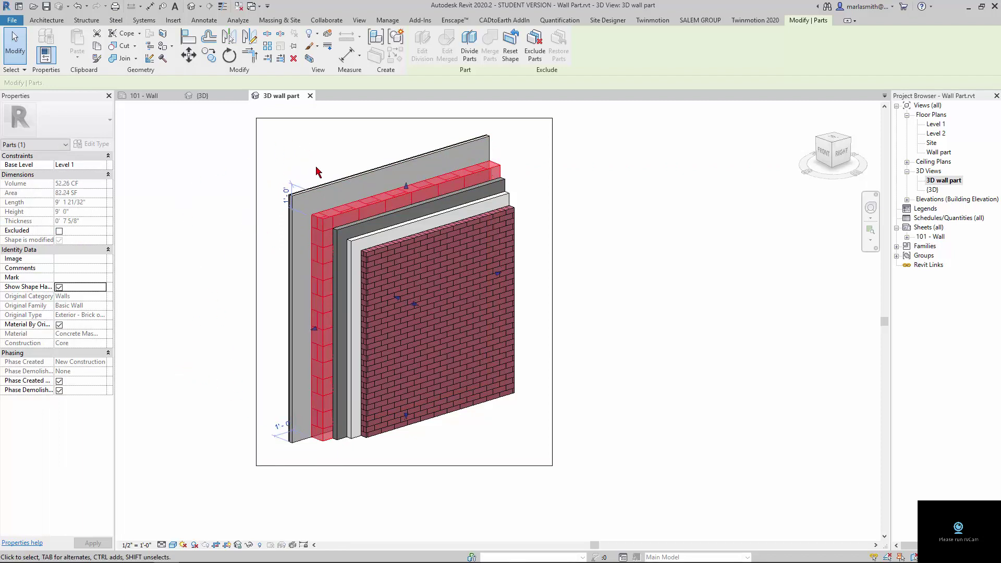
Step: Show the metal furring part's shape handles, offset its top and left edges by 6" each, and deselect the part
click(321, 191)
click(59, 287)
drag(301, 321, 299, 321)
click(278, 191)
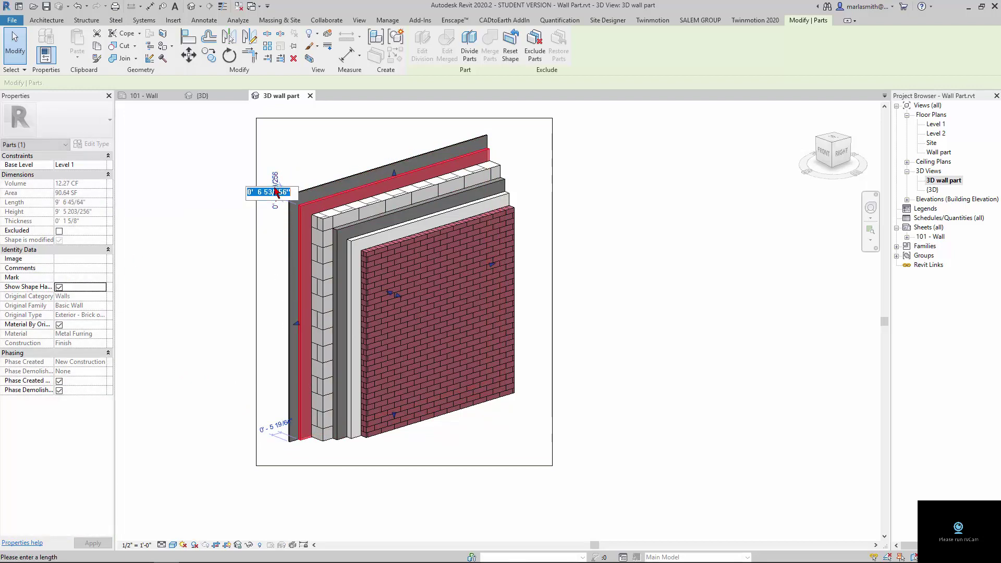
text(6")
key(Return)
click(282, 434)
text(6")
key(Return)
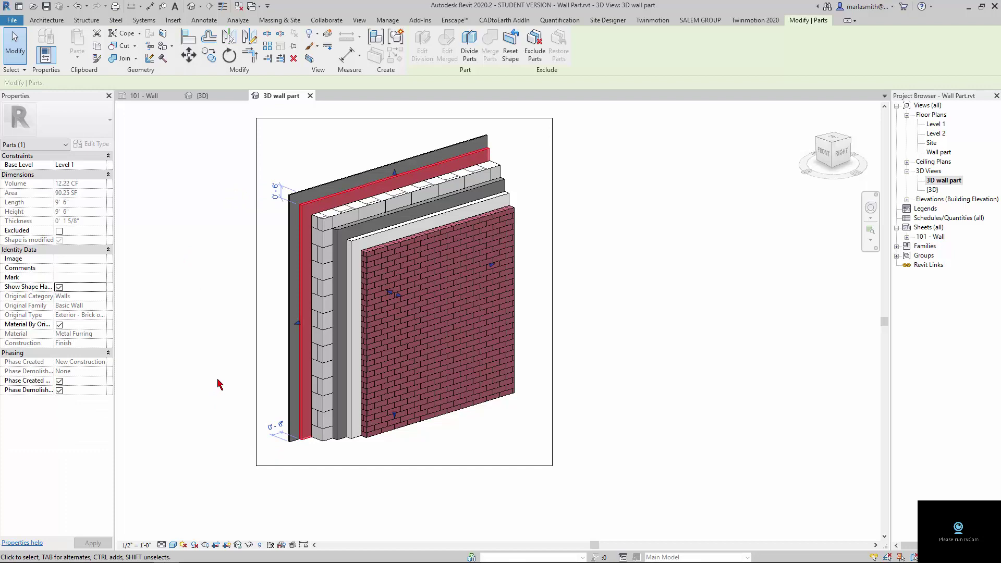
click(218, 385)
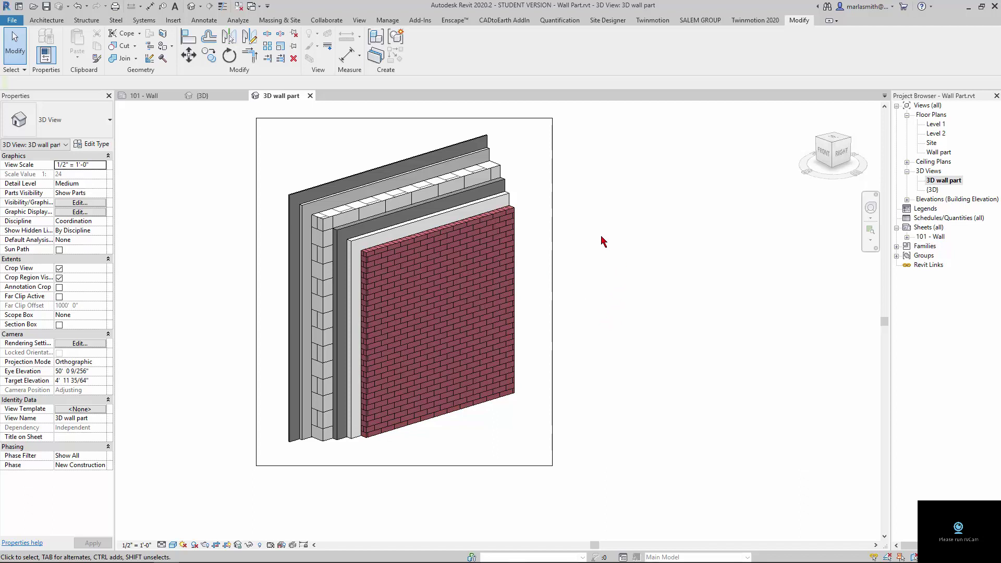
Step: Save the 3D wall part view's orientation and lock the view so that tags can be placed
scroll(604, 242, up, 2)
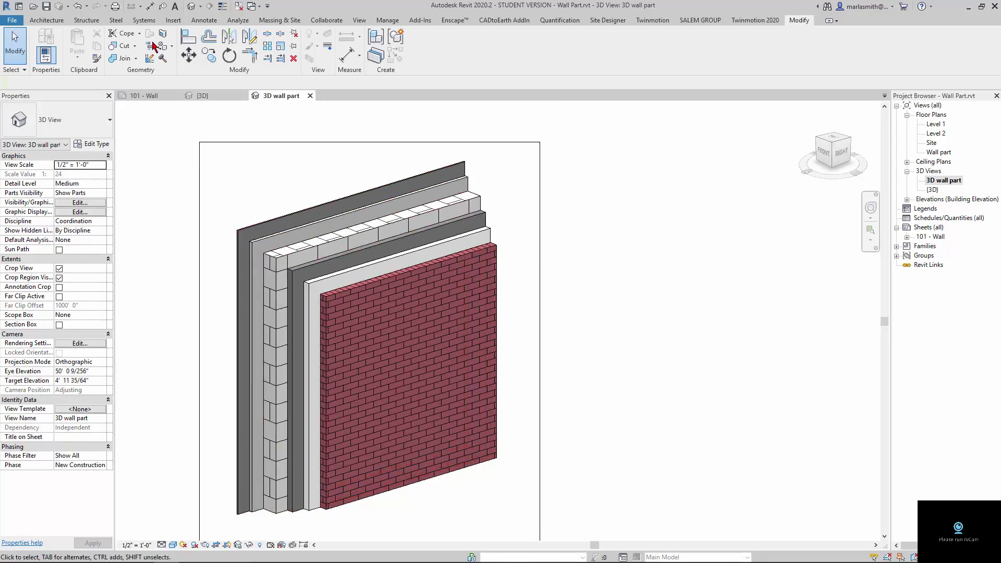
click(199, 23)
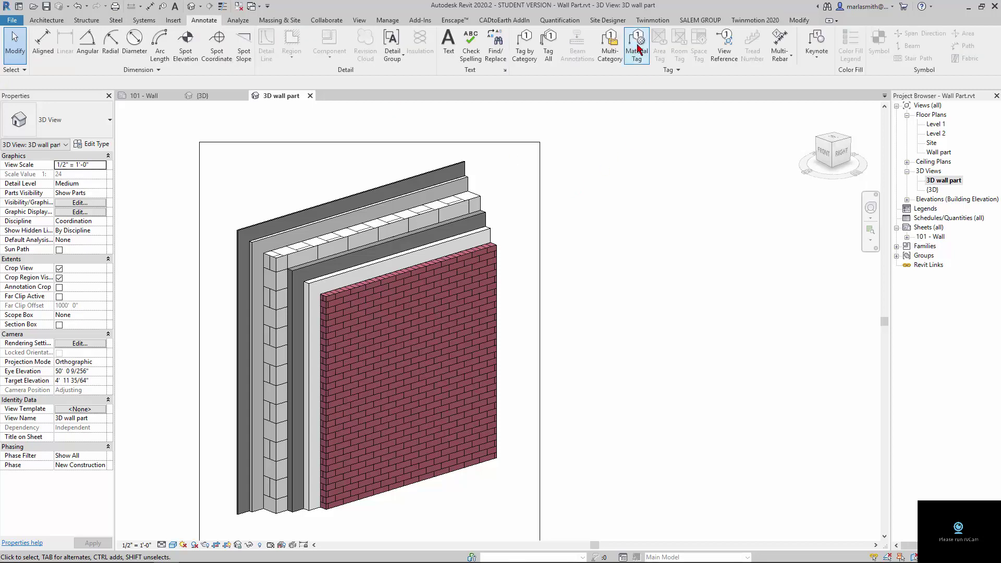
click(238, 545)
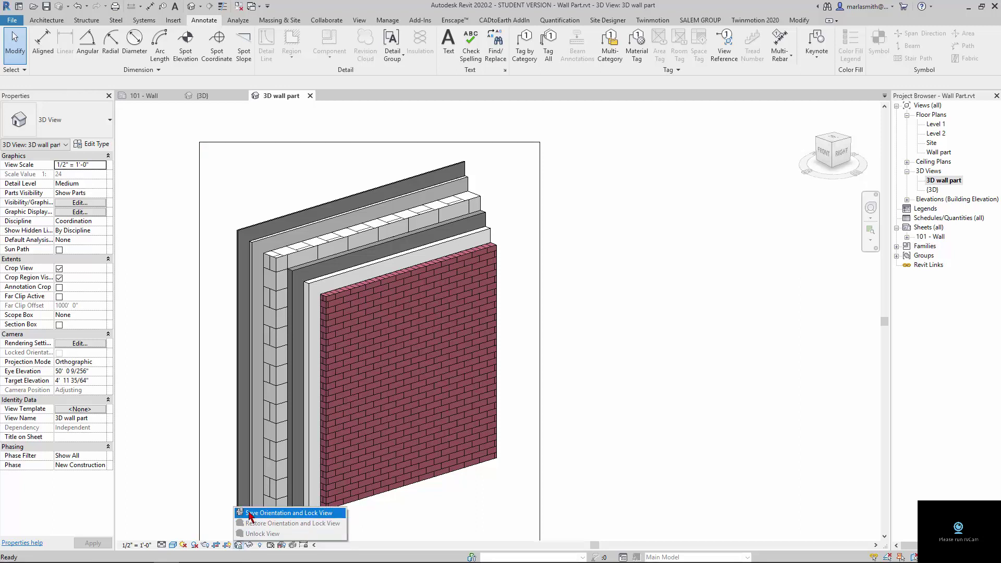
click(250, 518)
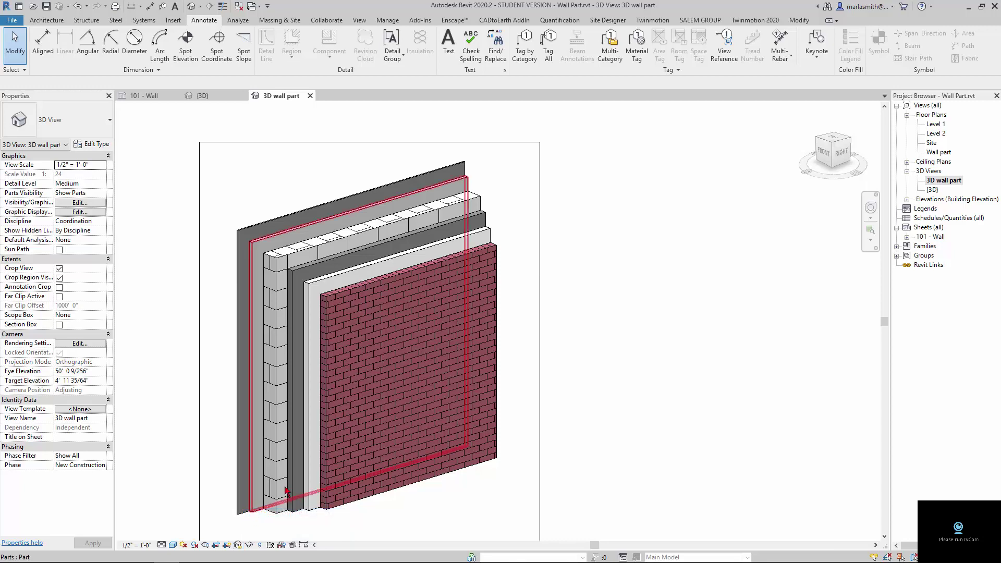
Step: Place a material tag with a horizontal leader on the brick part, with its text beside the brick's upper corner
click(637, 42)
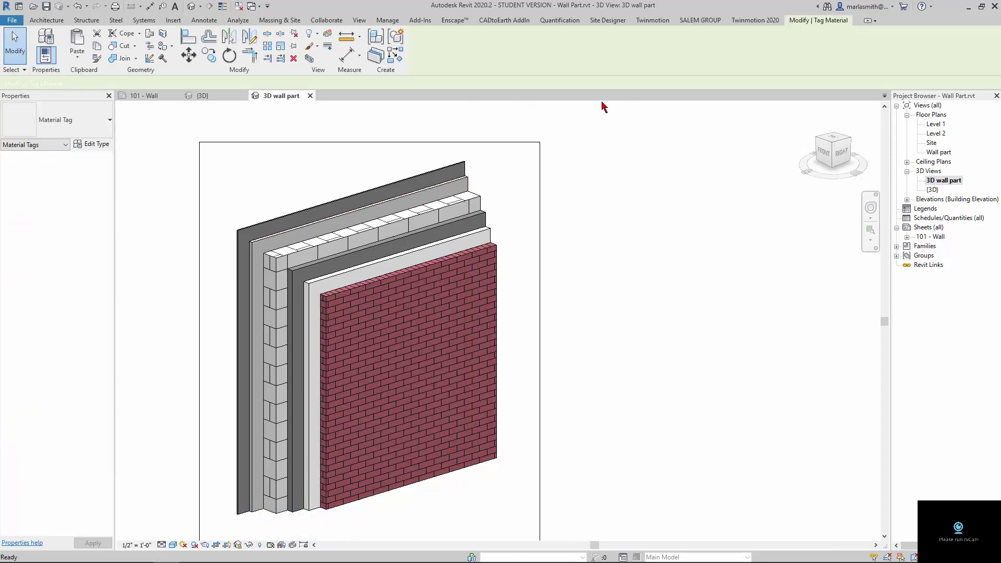
click(488, 259)
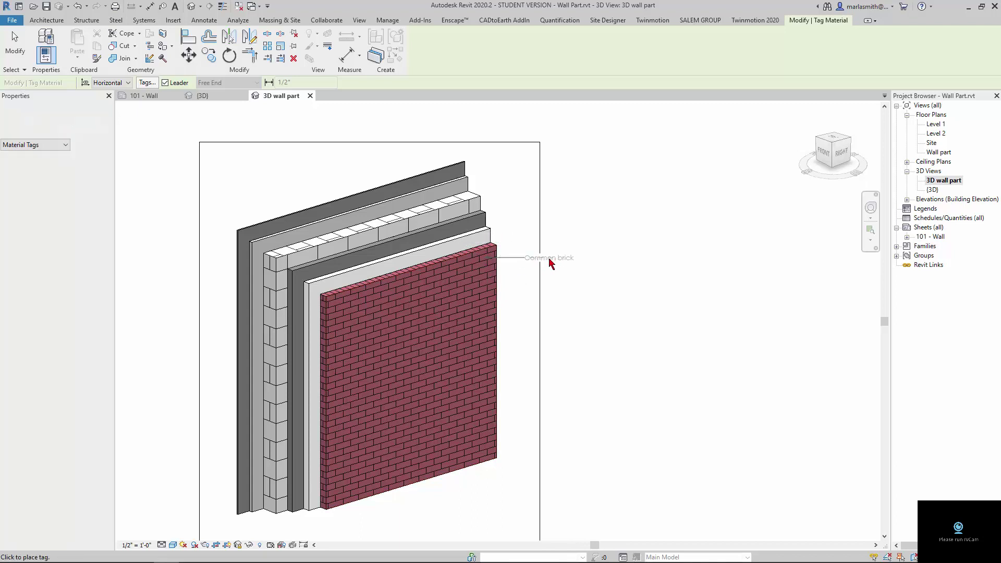
click(552, 263)
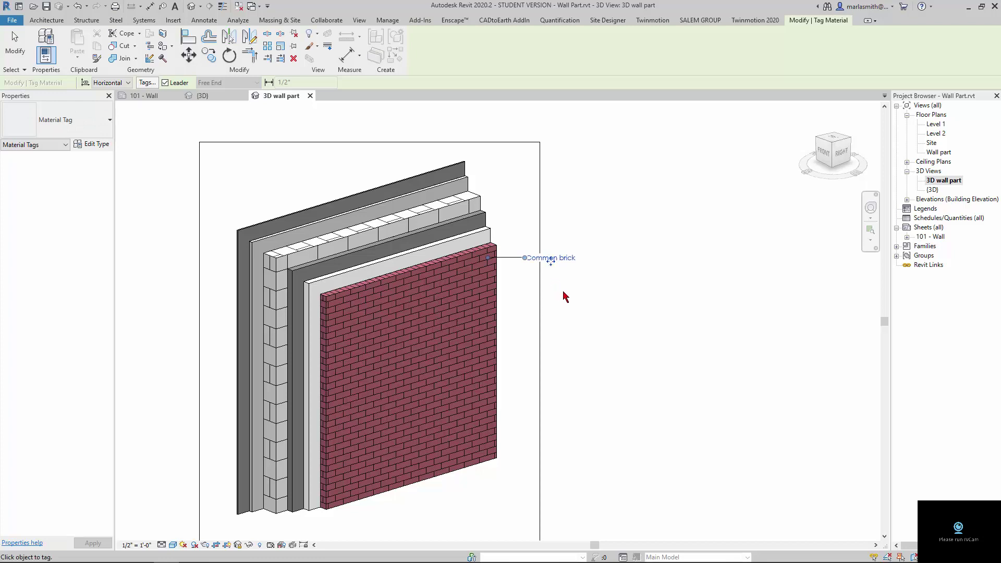
key(Escape)
key(Escape)
Step: Shift the Common brick tag's leader end further onto the brick and copy the tag up beside the air layer
scroll(568, 252, up, 3)
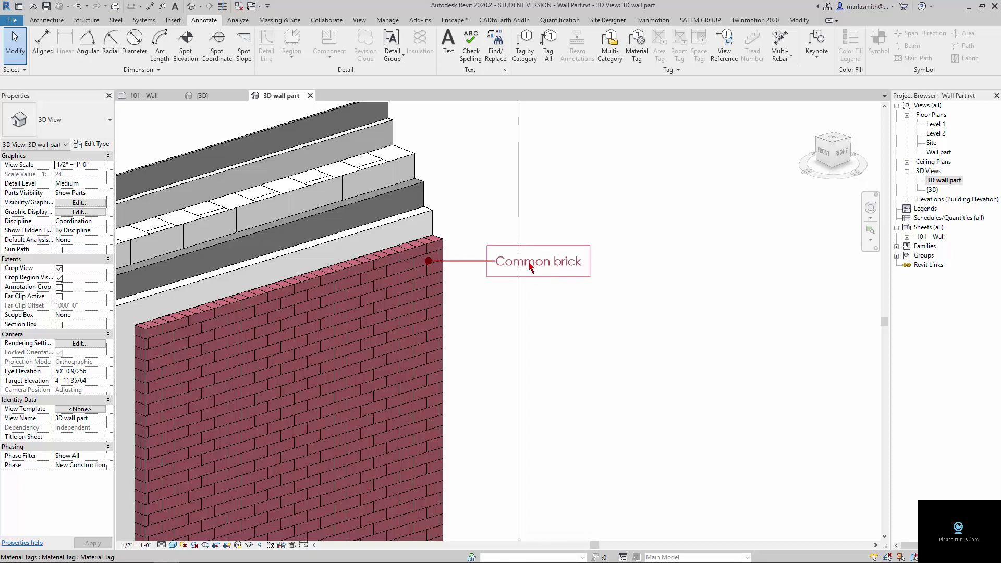
click(476, 261)
drag(428, 262, 422, 260)
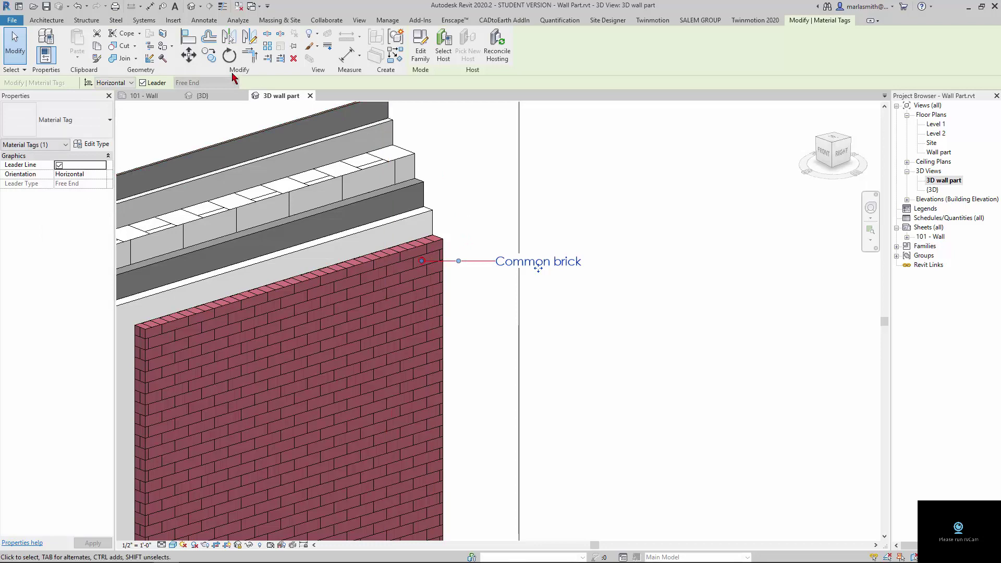
click(209, 56)
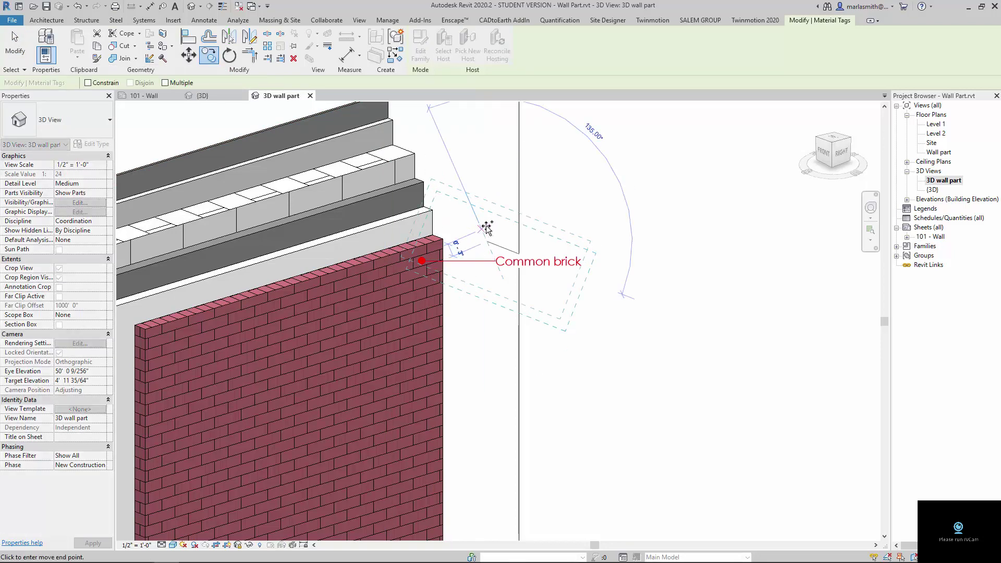
scroll(486, 229, up, 3)
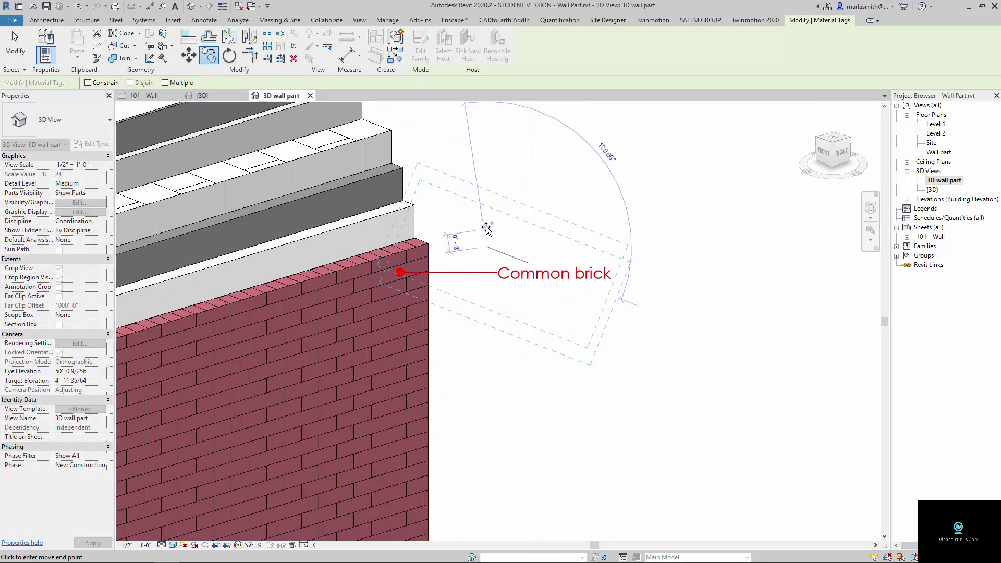
click(488, 228)
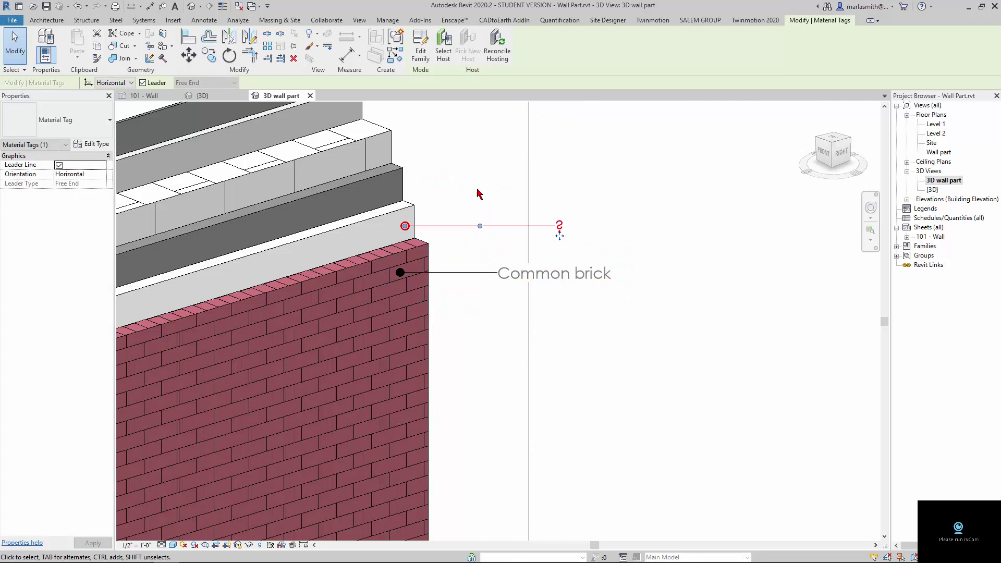
Step: Copy the new tag three more times above it with the Multiple option enabled, for the layers behind
click(209, 55)
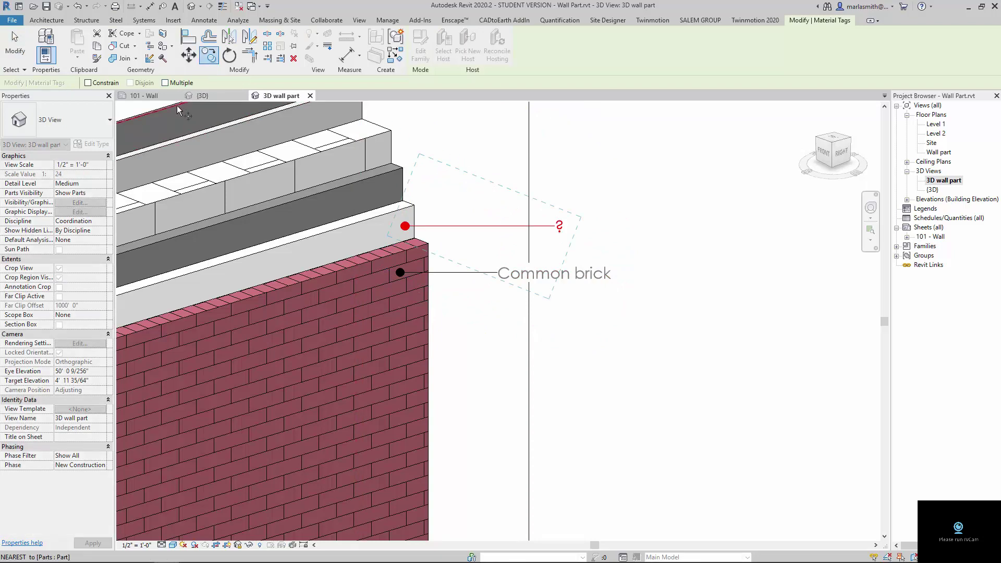
click(165, 82)
click(500, 220)
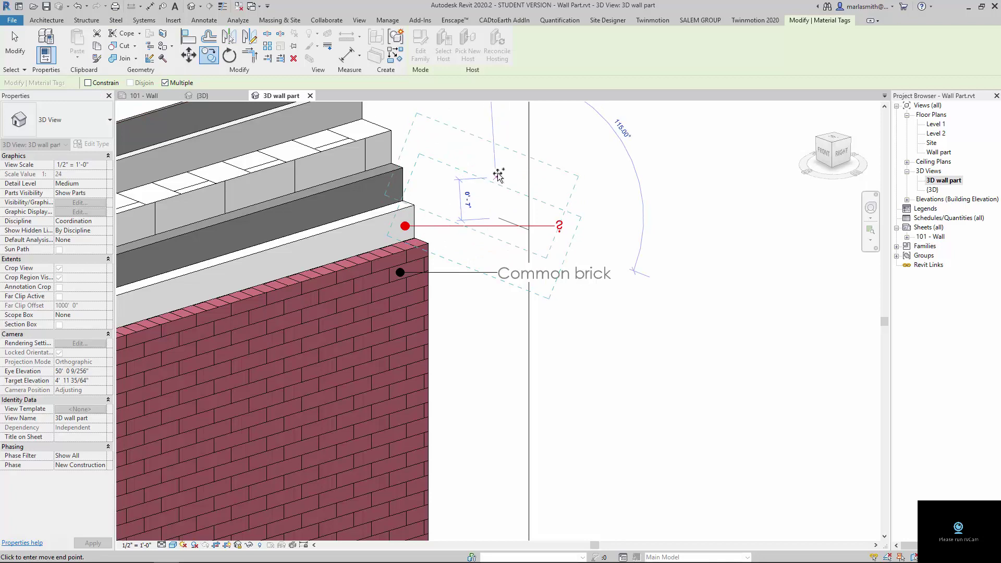
click(498, 145)
middle_drag(482, 141, 498, 366)
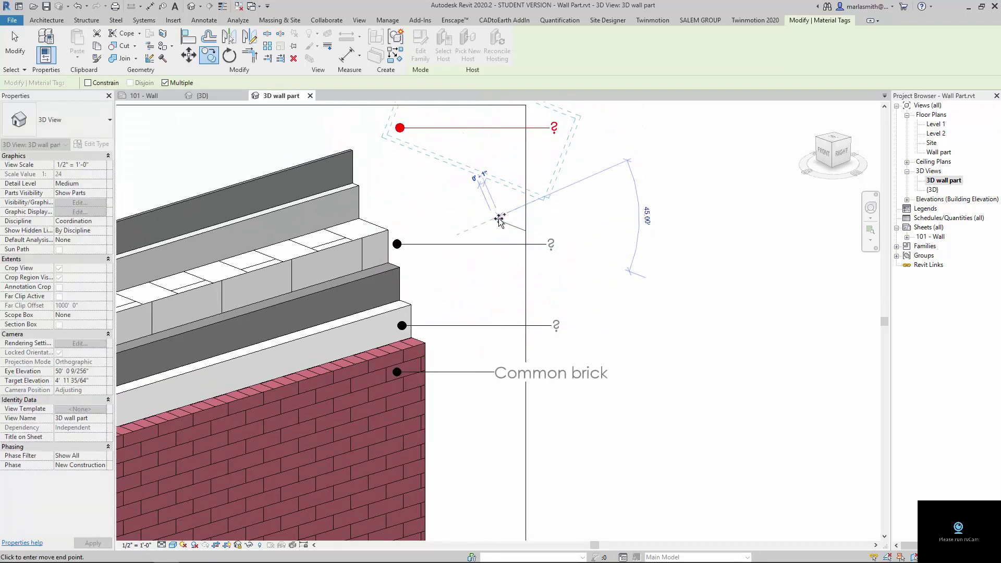
click(496, 259)
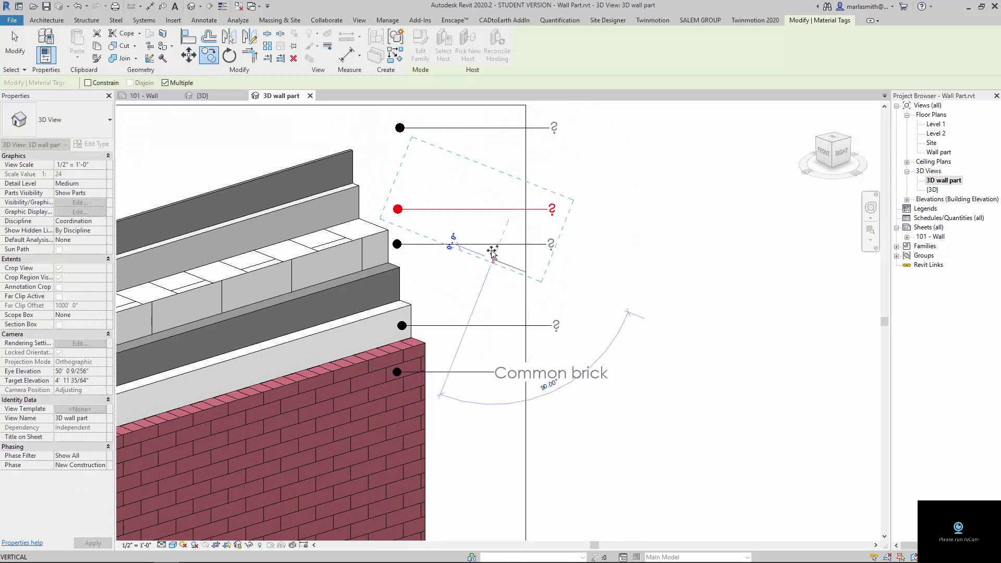
click(474, 209)
key(Escape)
key(Escape)
scroll(475, 304, down, 2)
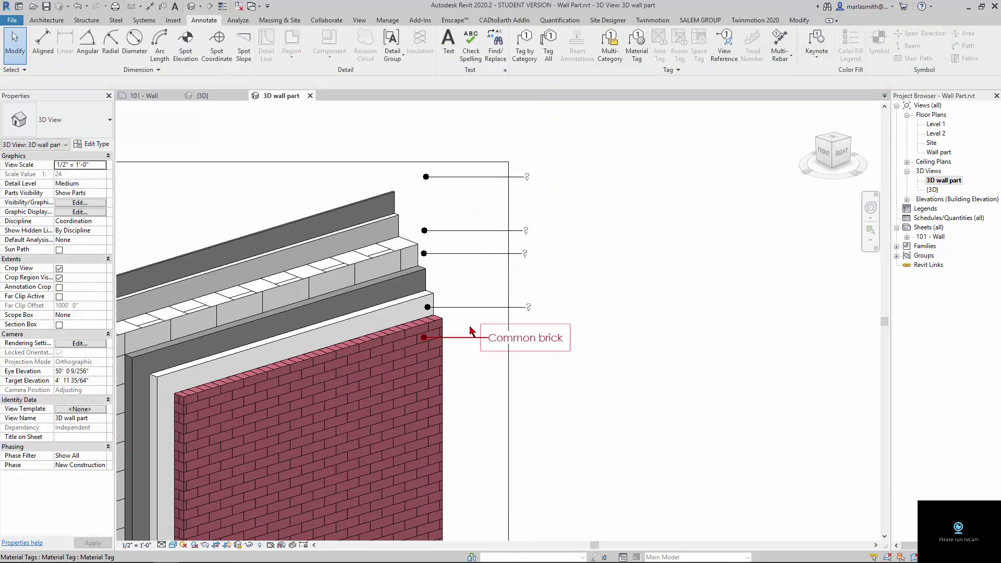
Step: Move the leader end of the tag directly above the Common brick tag onto the air layer
scroll(468, 319, up, 2)
click(398, 297)
mouse_move(398, 298)
mouse_down()
mouse_move(440, 297)
mouse_move(409, 286)
mouse_move(392, 297)
mouse_up()
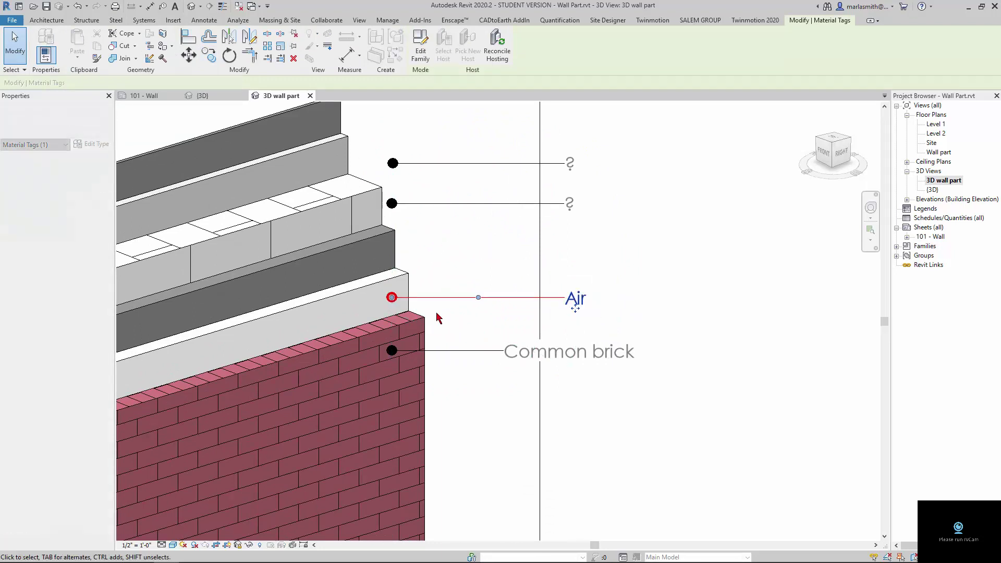
Step: Move the next blank tag down onto the rigid foam insulation layer and nudge it into place above the Air tag
click(415, 206)
drag(491, 221, 493, 249)
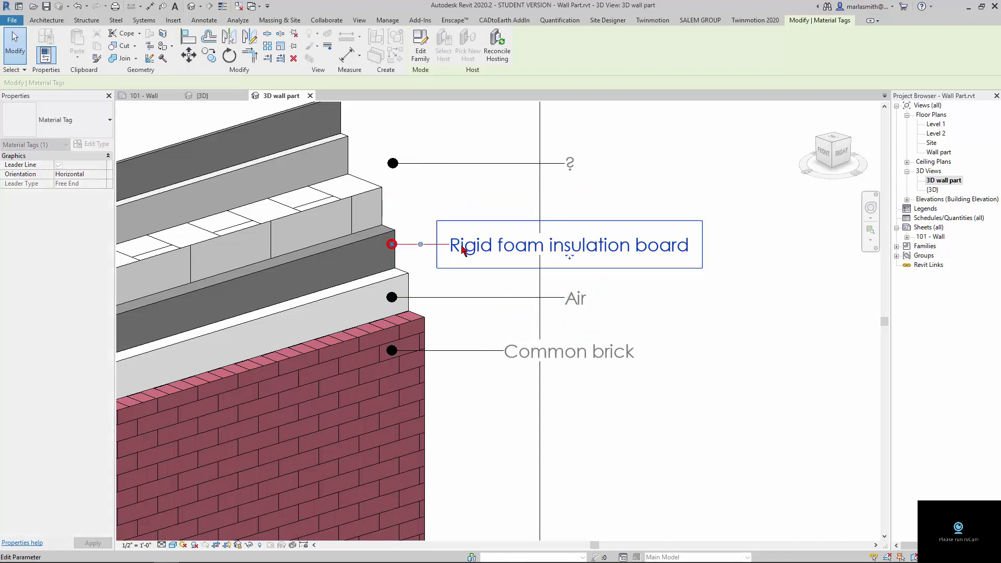
drag(392, 245, 392, 244)
key(Down)
key(Down)
key(Down)
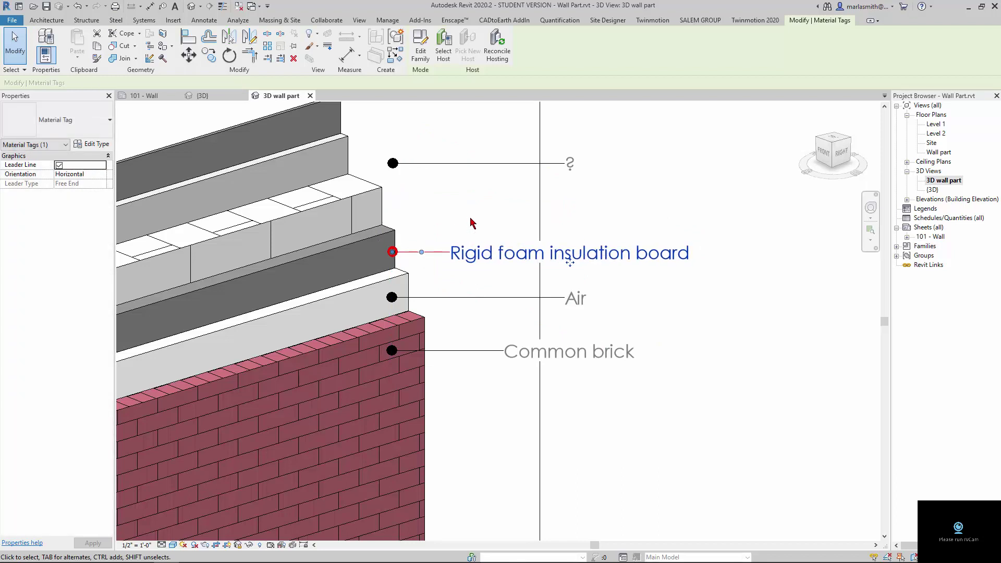
key(Left)
key(Up)
Step: Move the leader ends of the Air, Common brick and Rigid foam insulation board tags inward and align them vertically
click(438, 298)
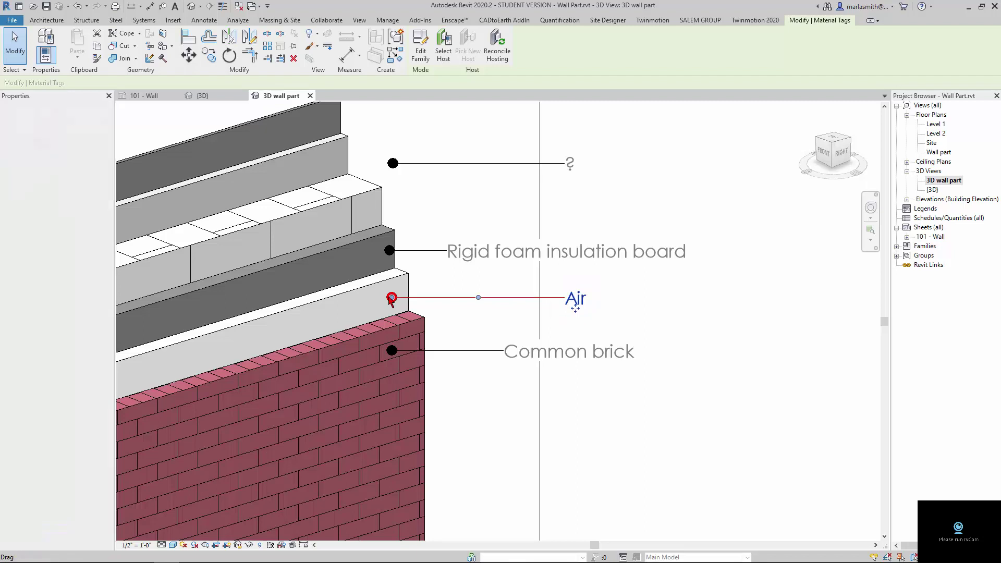
drag(392, 297, 381, 297)
click(392, 351)
drag(391, 351, 381, 350)
click(391, 251)
drag(392, 251, 380, 251)
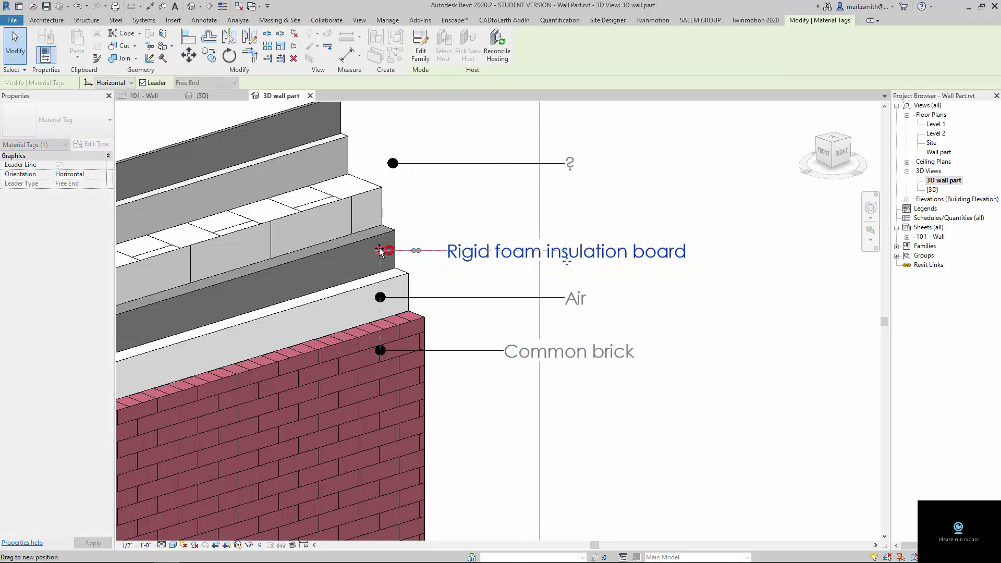
click(472, 214)
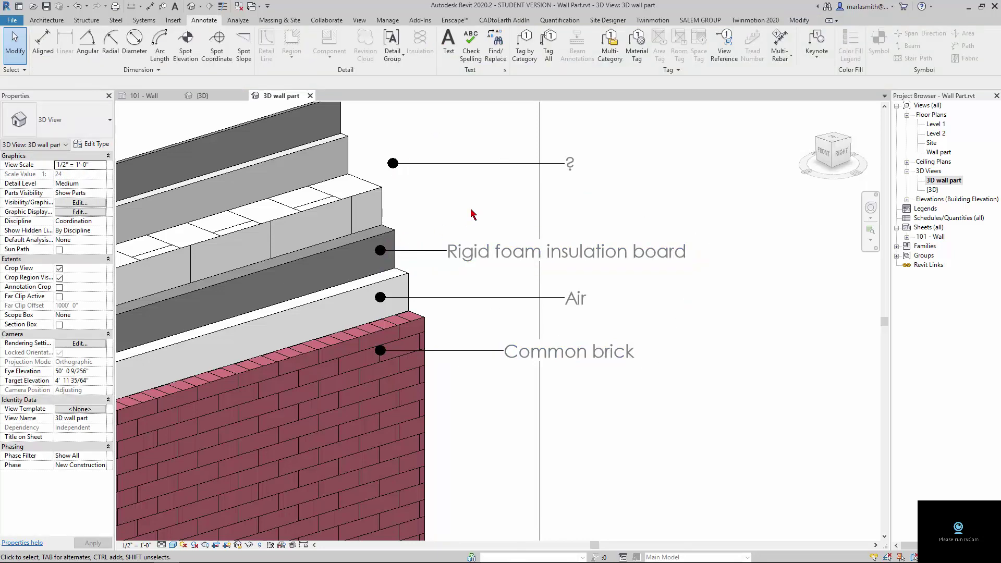
Step: Open the material tag family, examine its label's color, font and text size properties, and close the family without changes
scroll(472, 214, down, 3)
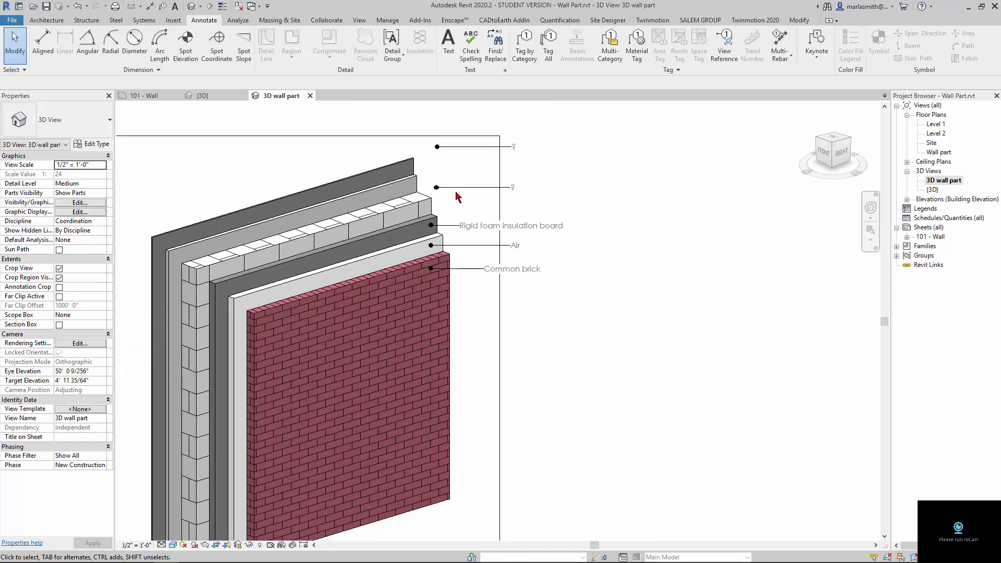
scroll(447, 188, up, 2)
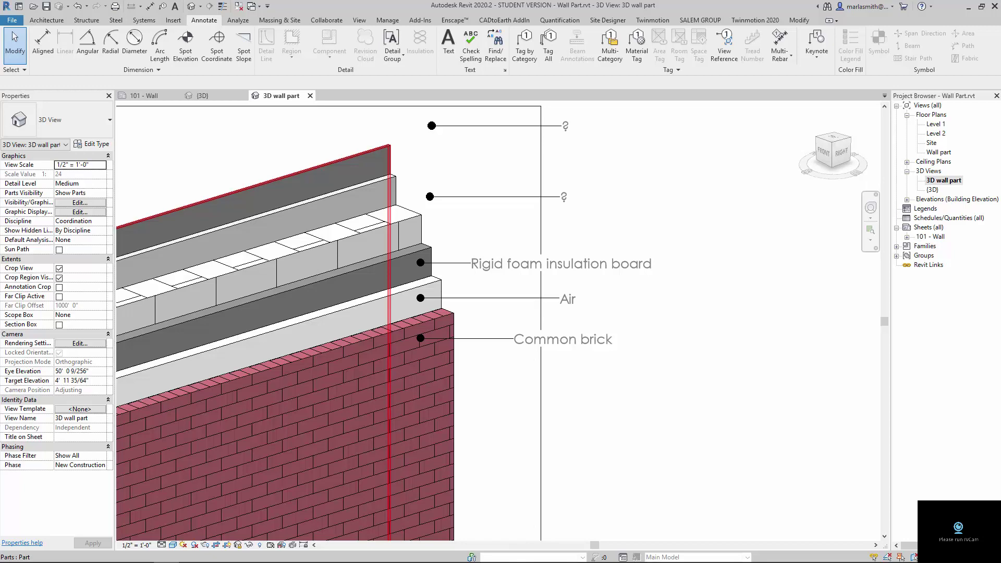
key(z)
key(f)
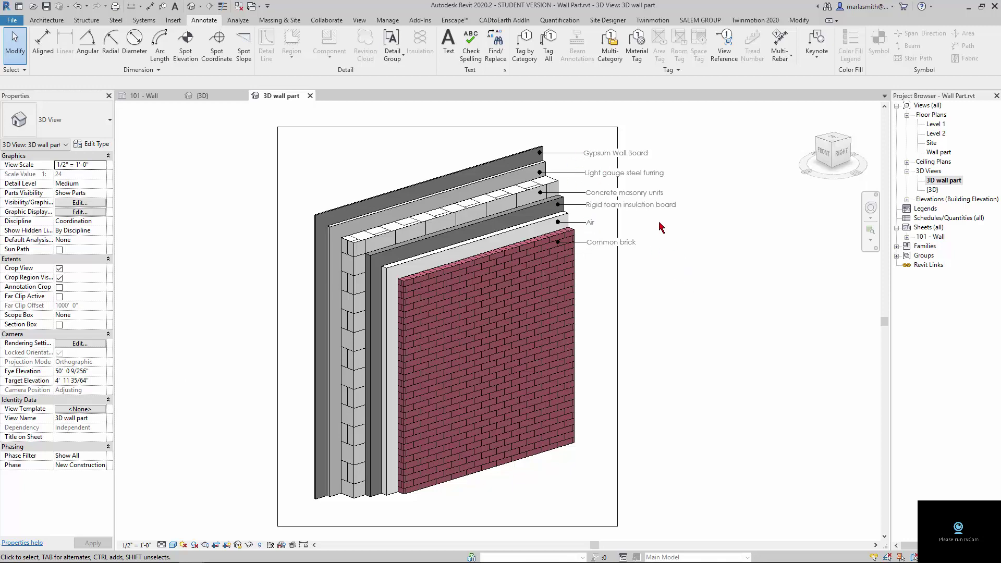
click(599, 159)
click(421, 47)
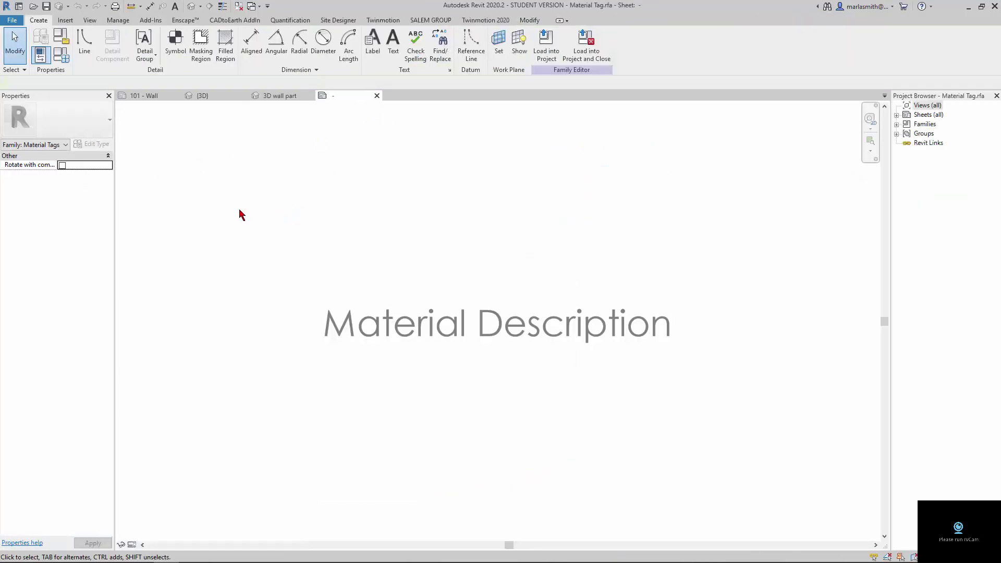
click(412, 333)
click(98, 145)
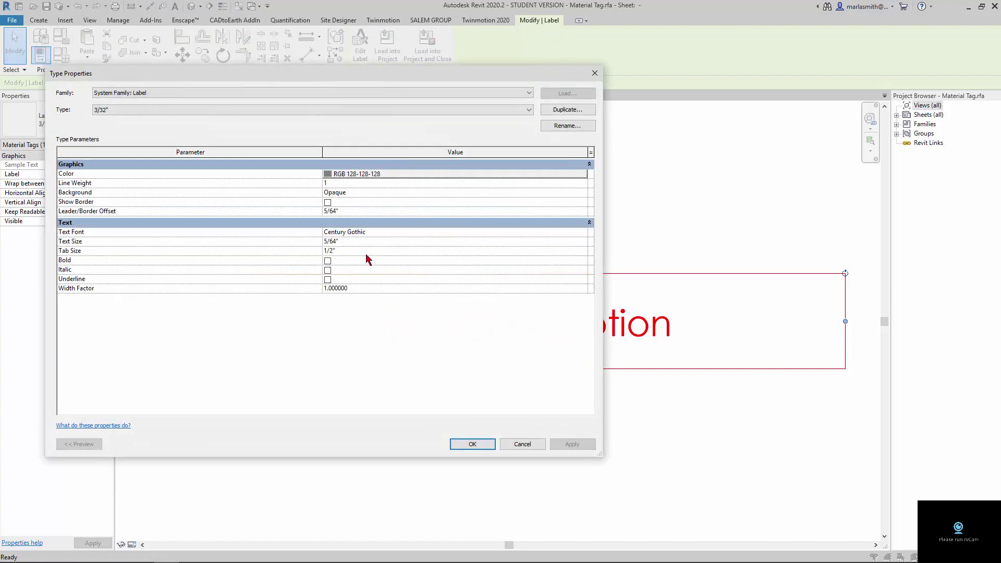
click(528, 446)
click(531, 466)
click(376, 96)
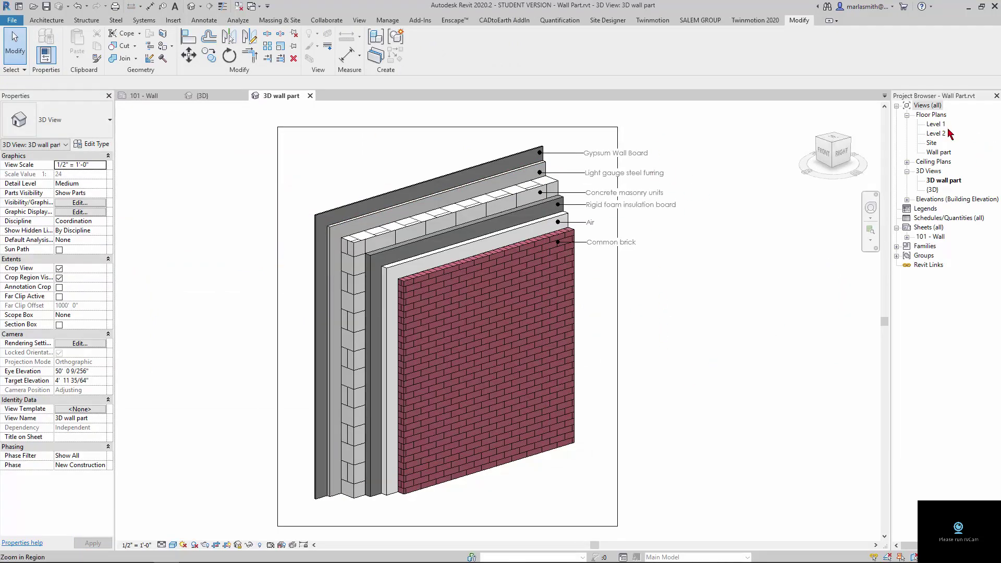
Step: Open the existing Wall part floor plan and delete that view from the project
double_click(936, 155)
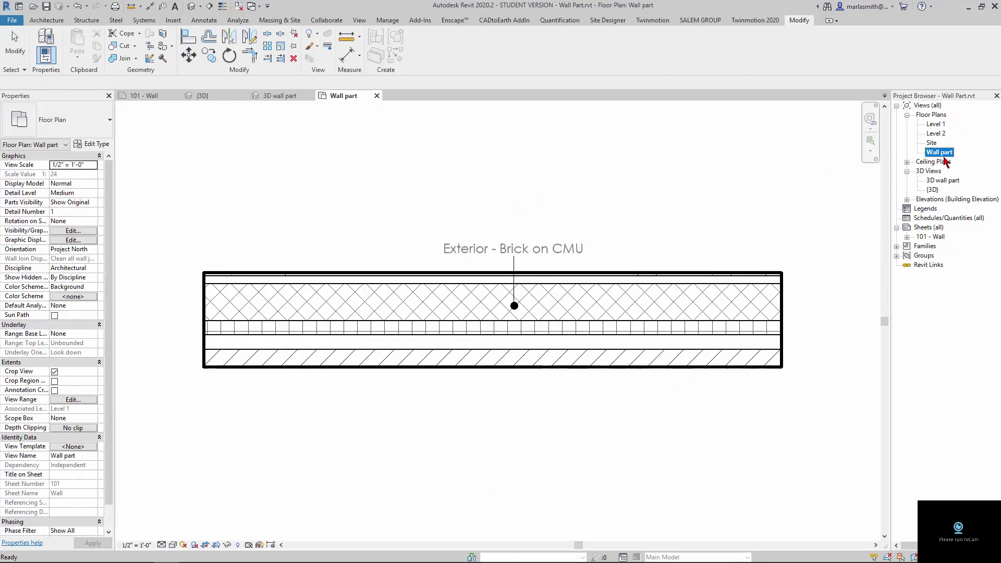
right_click(944, 155)
click(917, 282)
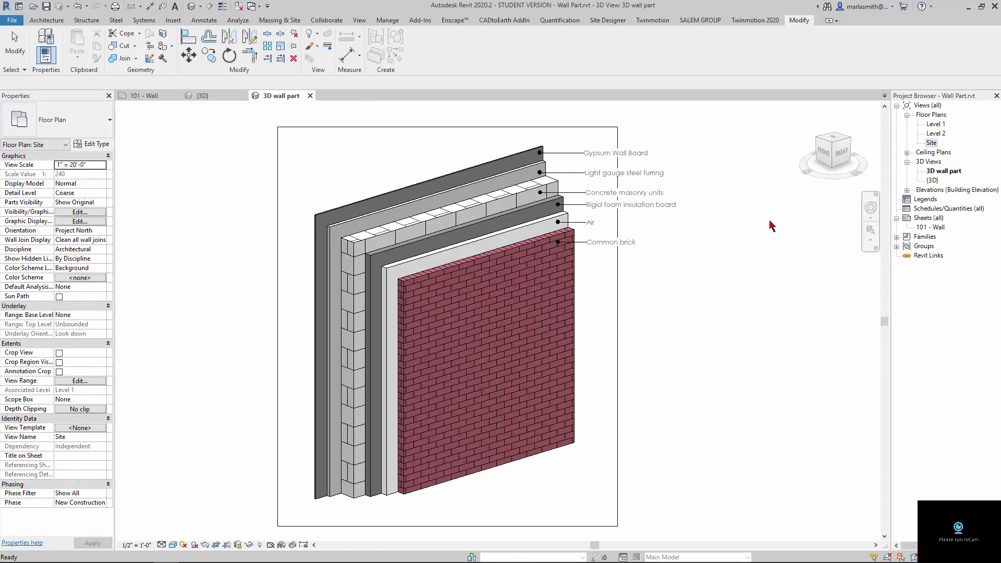
Step: Duplicate the Level 1 floor plan and rename the copy as Wall Part
double_click(936, 124)
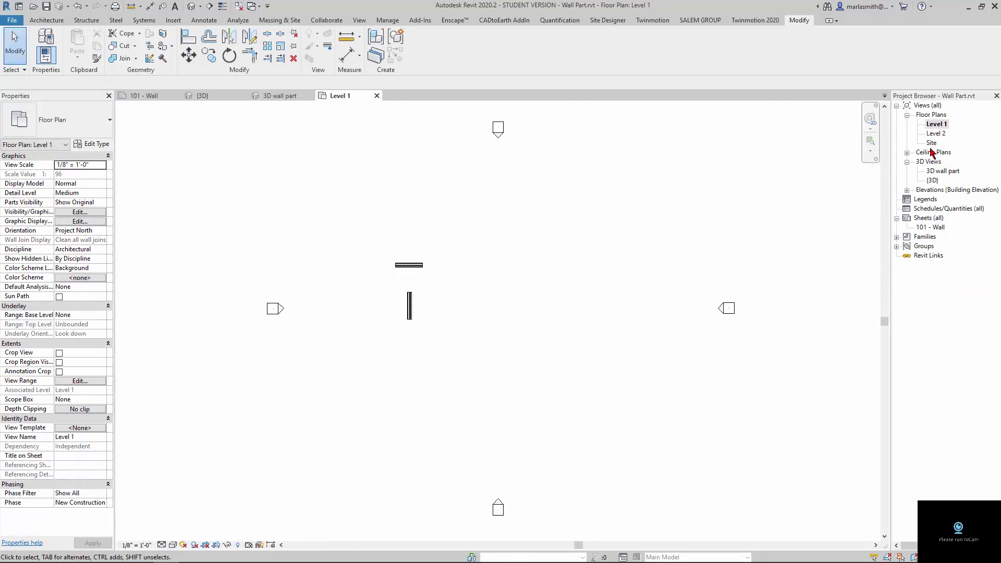
right_click(937, 125)
mouse_move(874, 206)
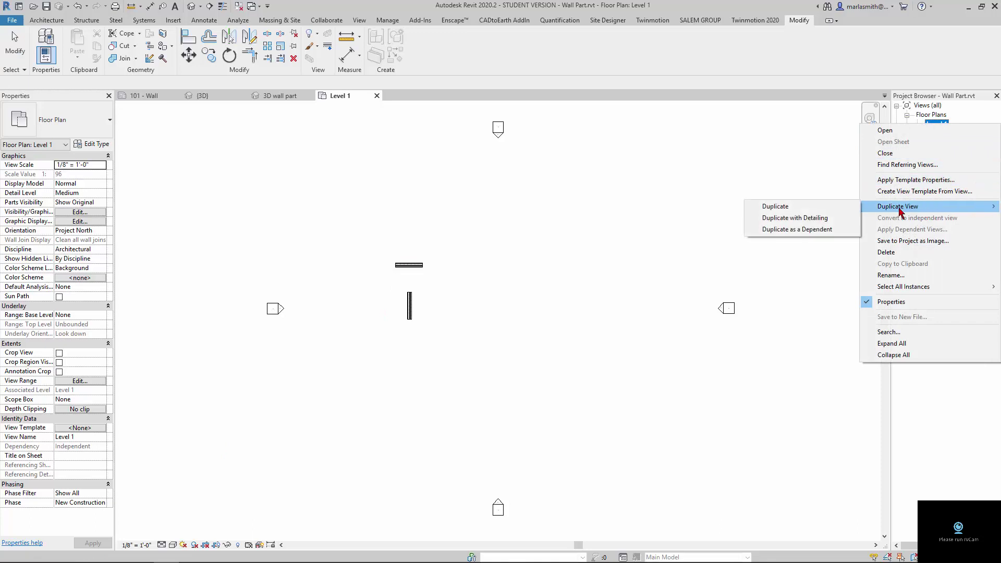
click(829, 209)
right_click(936, 133)
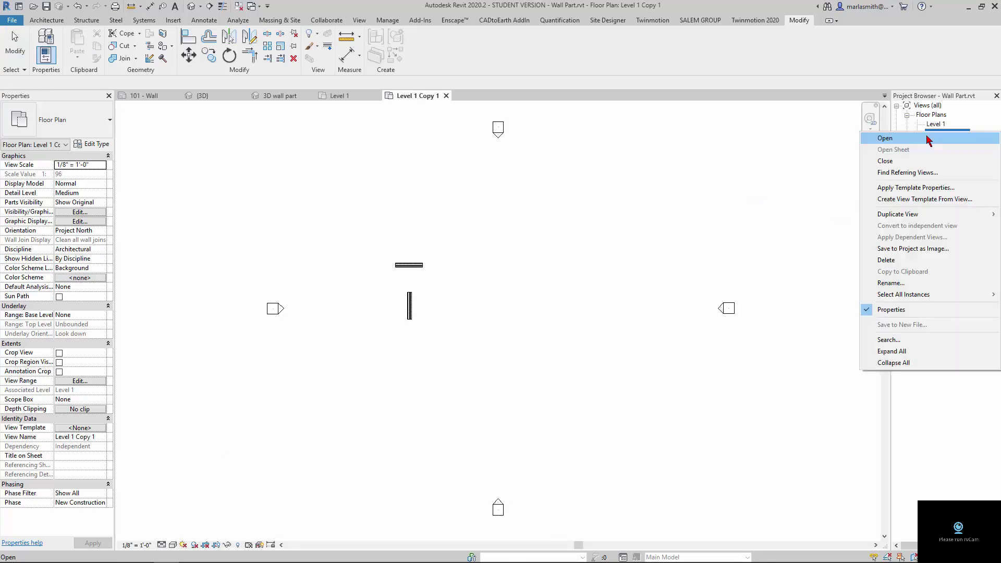
click(893, 283)
text(Wall)
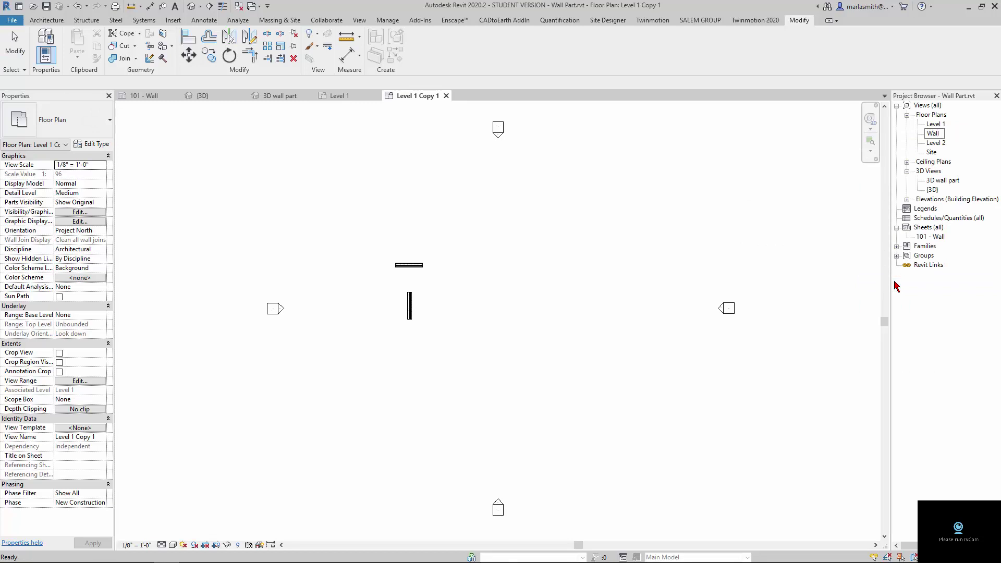
text( Part)
key(Return)
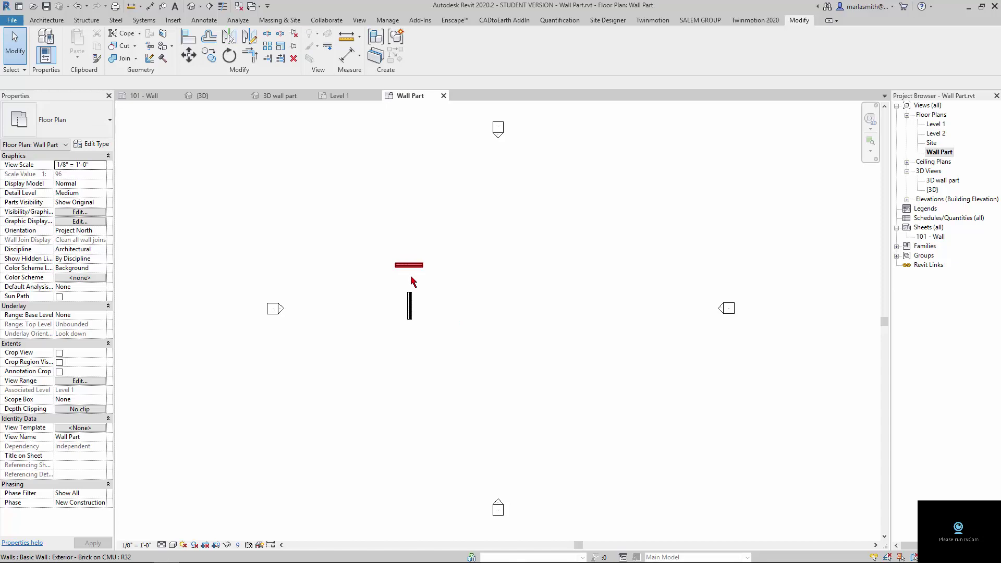
Step: Set the Wall Part plan's scale to 1/2" = 1'-0" and turn on its view cropping with the crop region shown
click(137, 545)
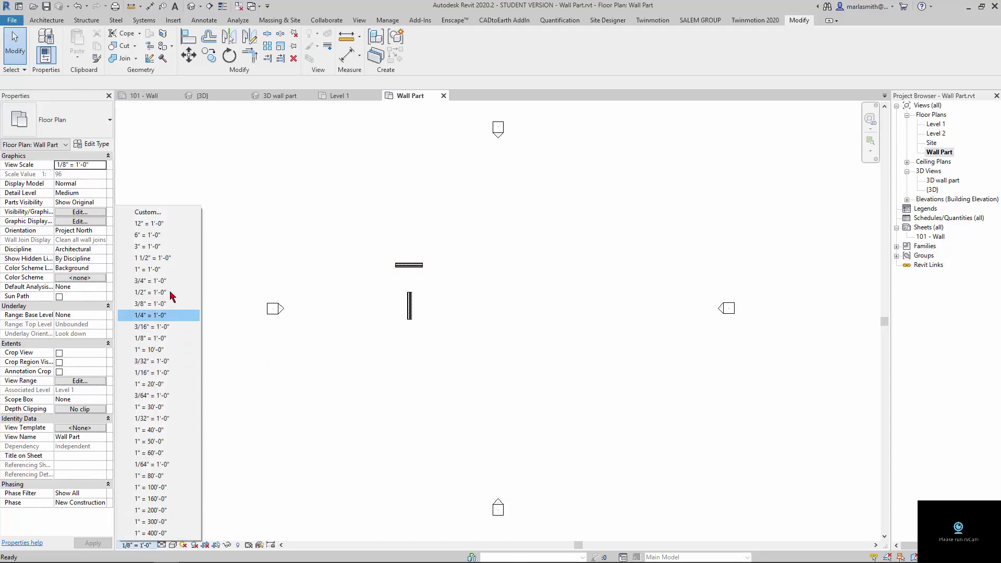
click(150, 292)
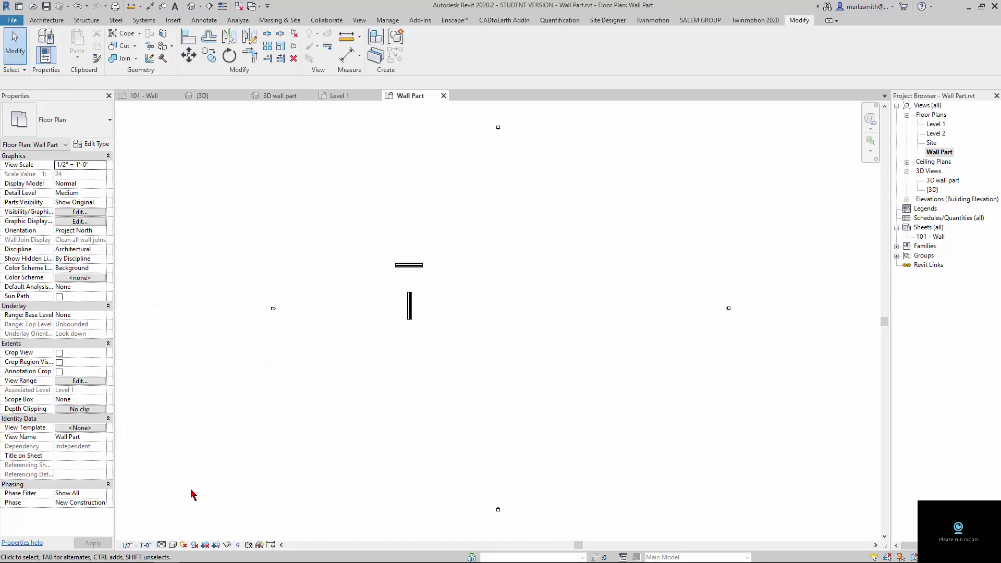
click(205, 545)
click(216, 545)
Step: Shrink the crop region of the Wall Part plan toward the horizontal wall, leaving the vertical wall outside
scroll(333, 360, down, 2)
scroll(334, 358, down, 1)
click(399, 437)
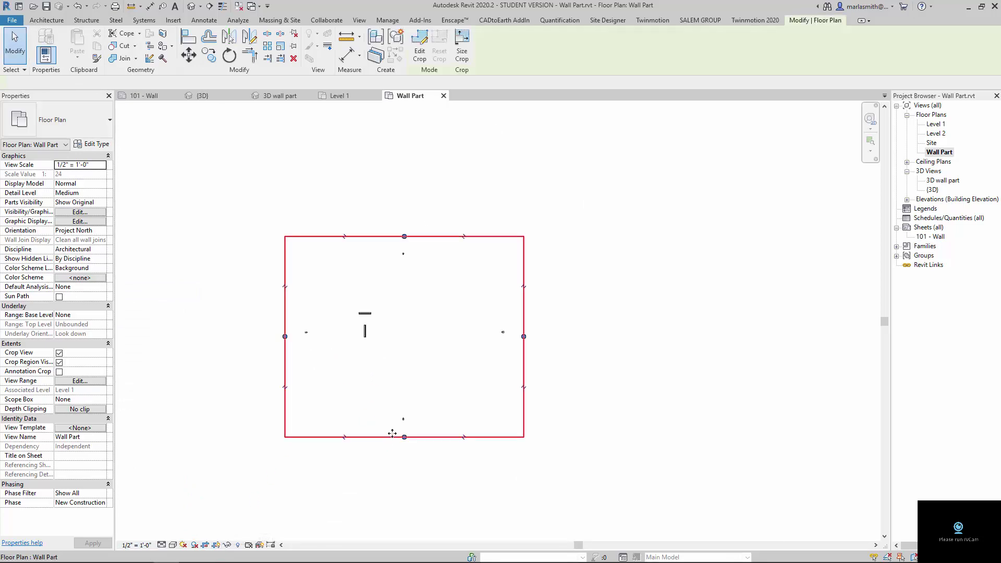
drag(404, 437, 410, 318)
drag(524, 275, 375, 277)
drag(329, 318, 275, 320)
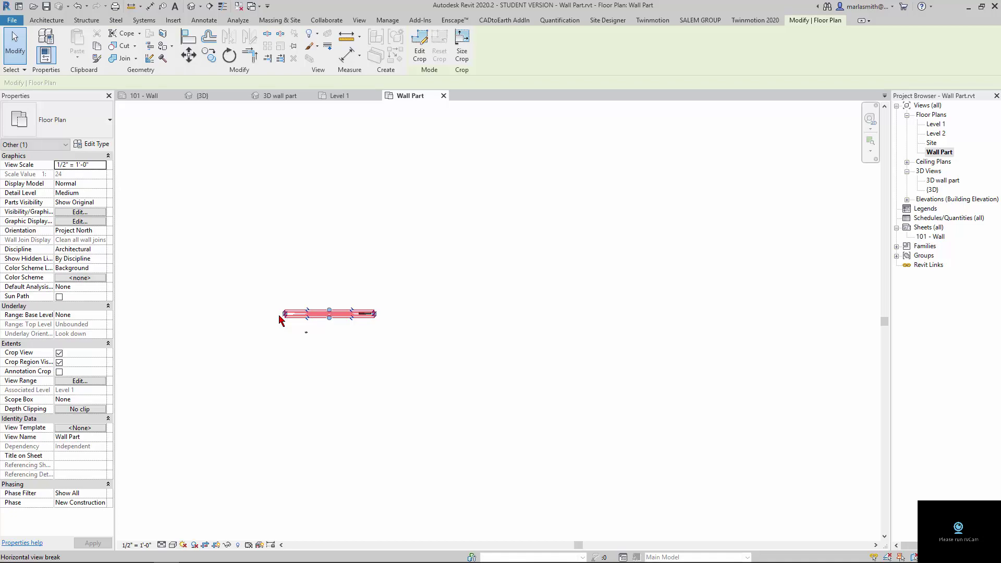
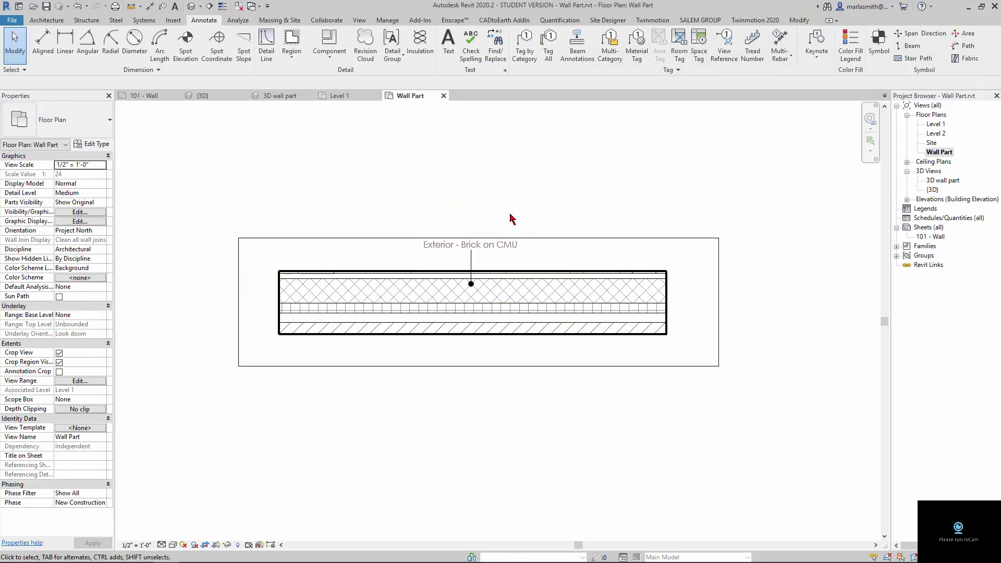
Step: Open the family of the Exterior - Brick on CMU wall tag for editing and select its label
click(506, 245)
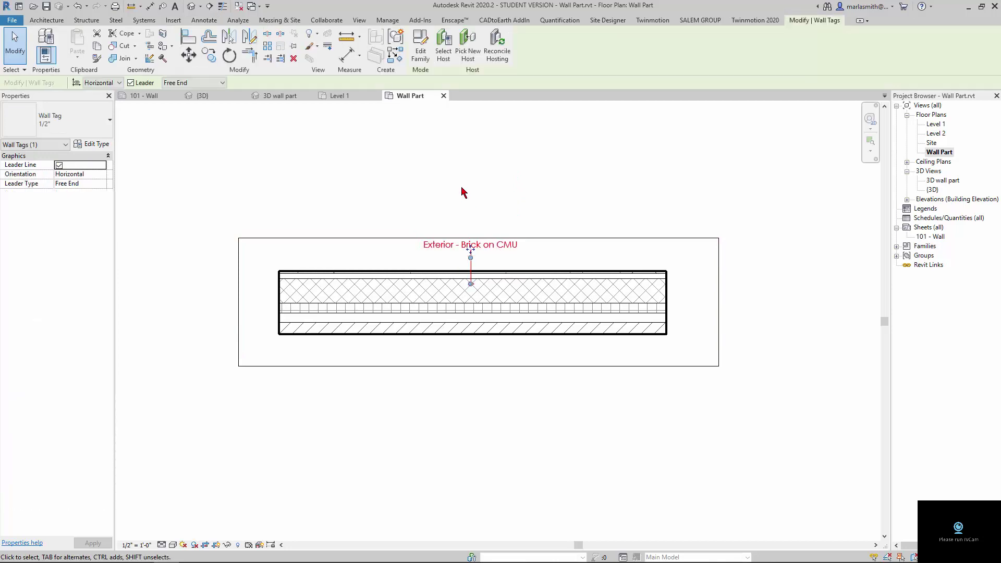
click(420, 48)
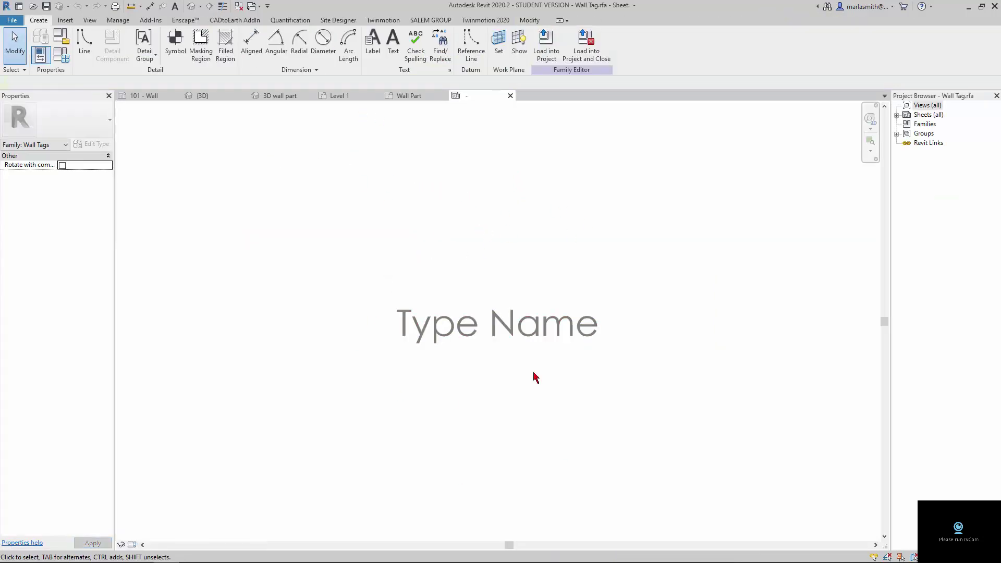
click(454, 333)
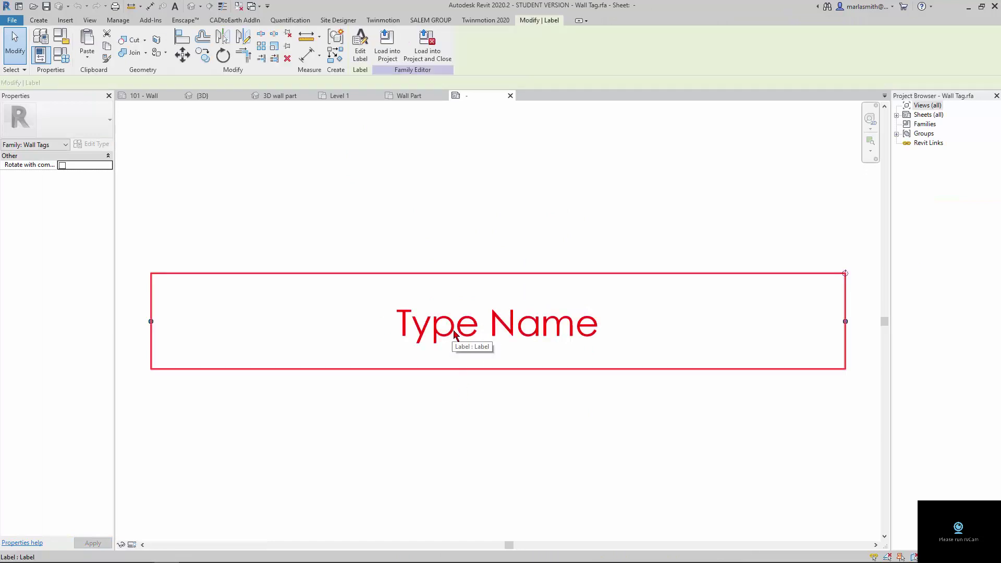
Step: Add Type Mark to the wall tag label's parameters and remove Type Name from them
click(80, 174)
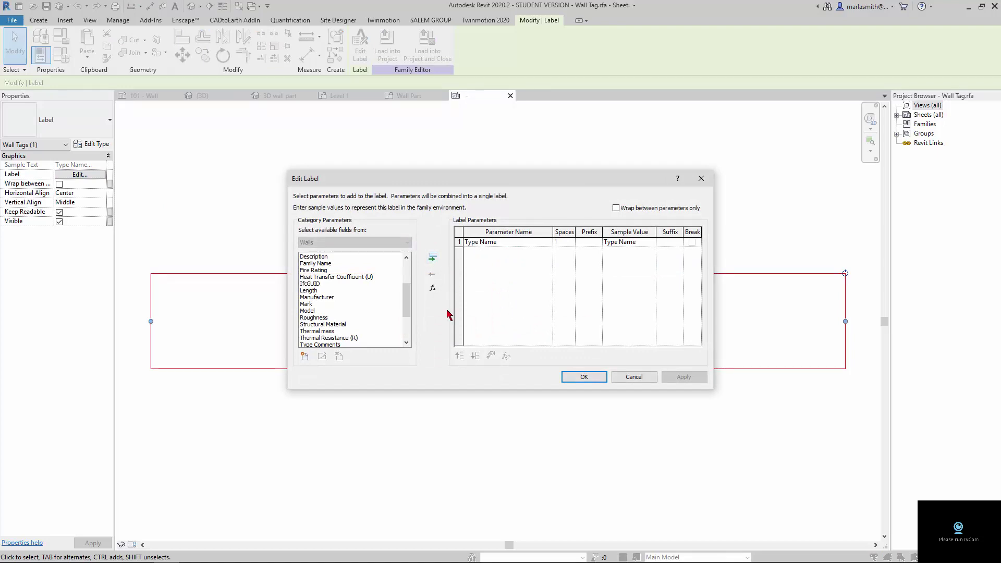
drag(411, 309, 410, 329)
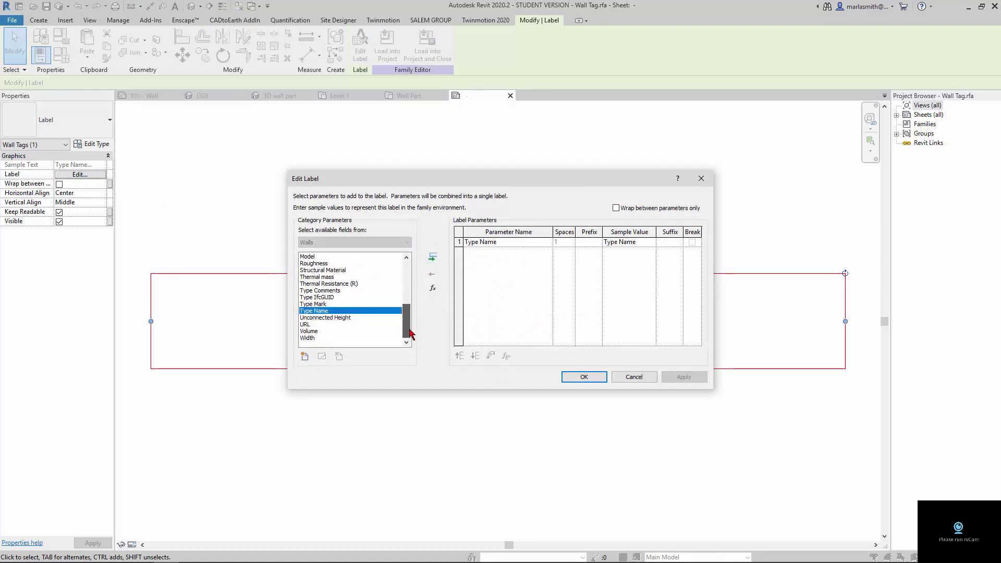
click(340, 304)
click(433, 257)
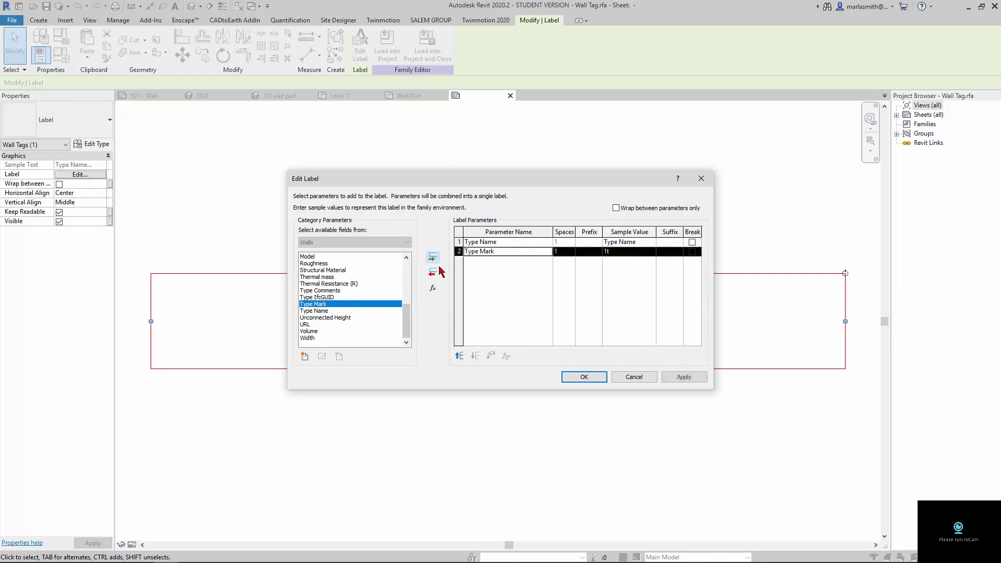
click(461, 242)
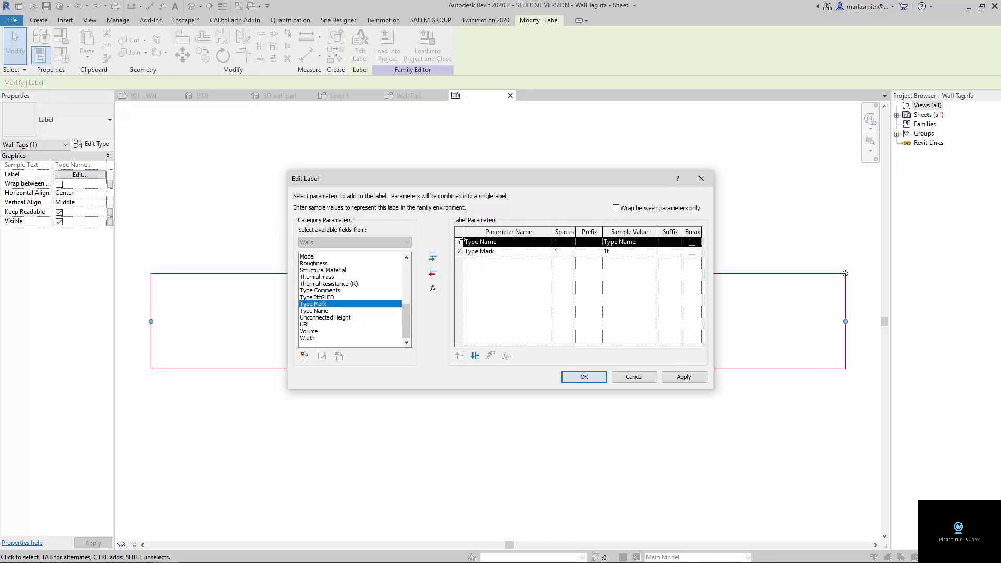
click(433, 273)
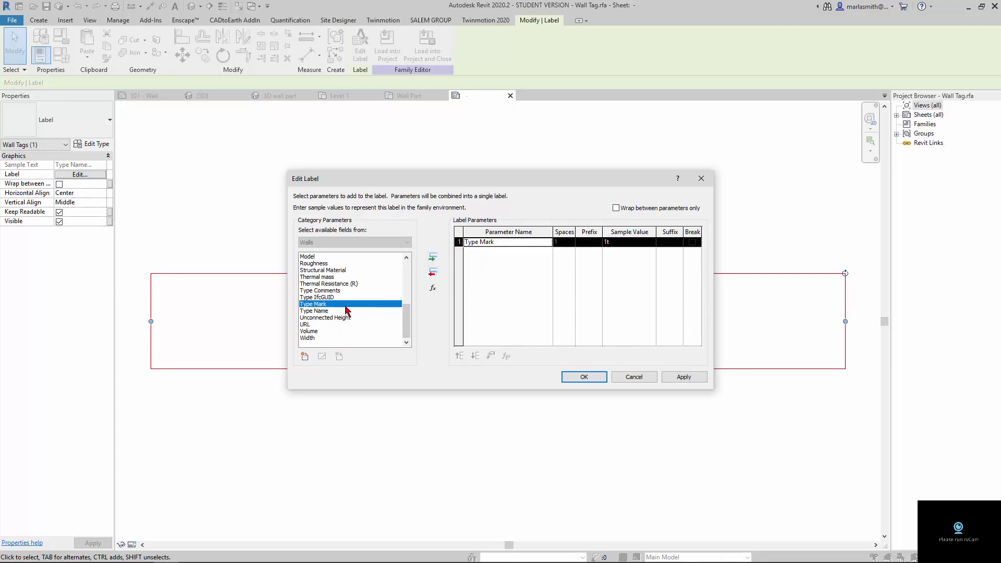
Step: Add Type Name back to the label parameters, remove Type Mark, and accept the label definition
click(321, 311)
click(433, 257)
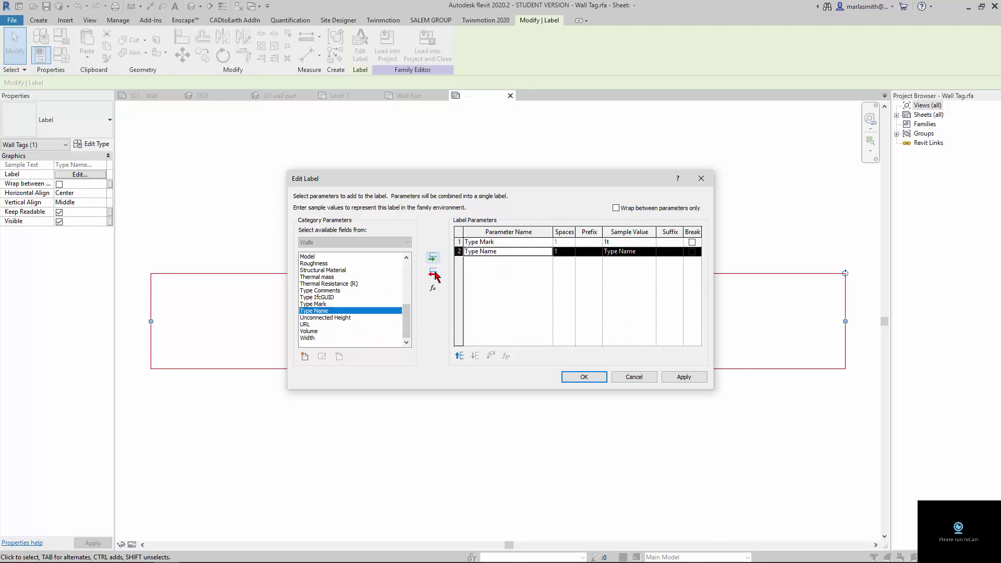
click(474, 242)
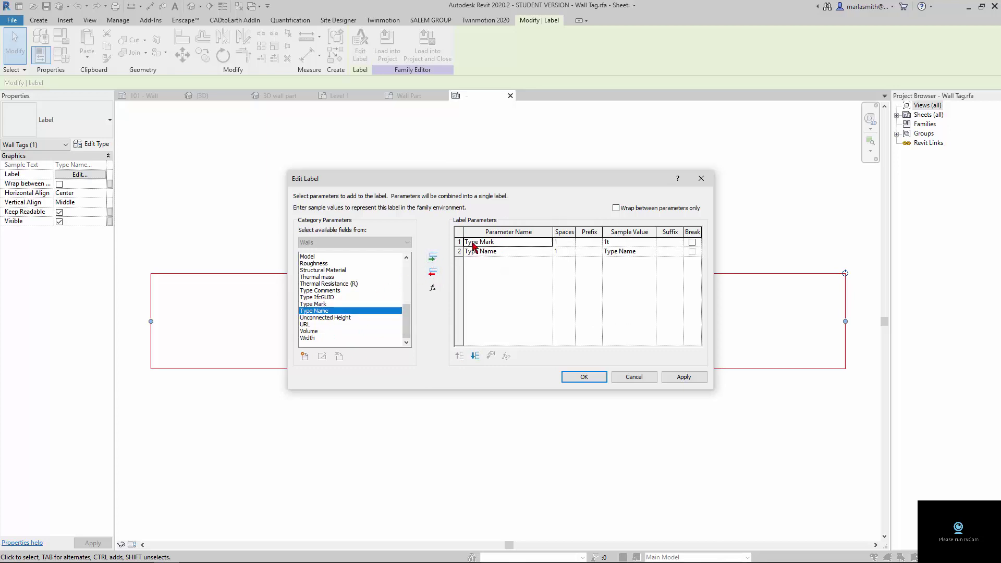
click(434, 273)
click(585, 376)
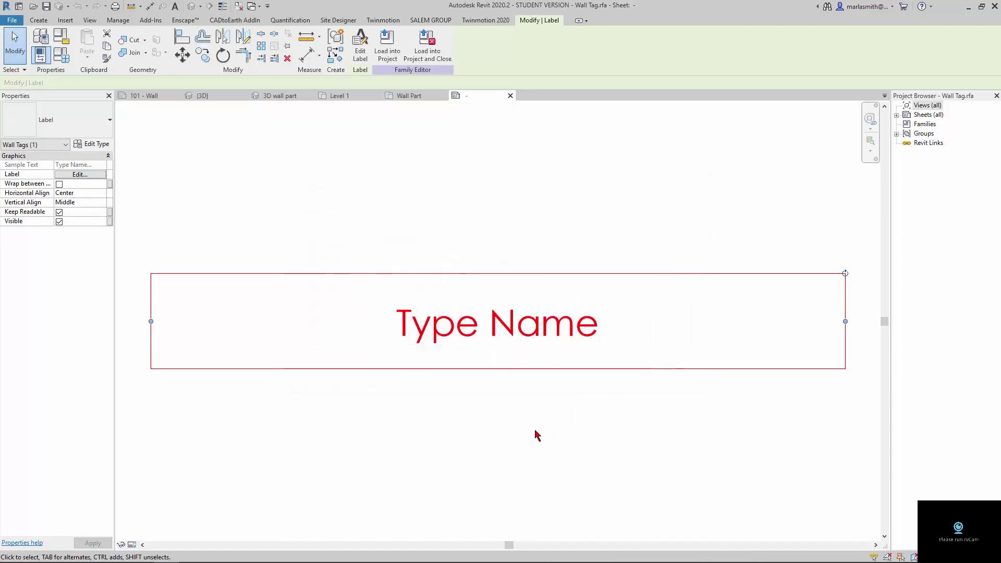
Step: Examine the wall tag label's color, font and text size type properties, and close the family without changes
click(537, 435)
click(509, 334)
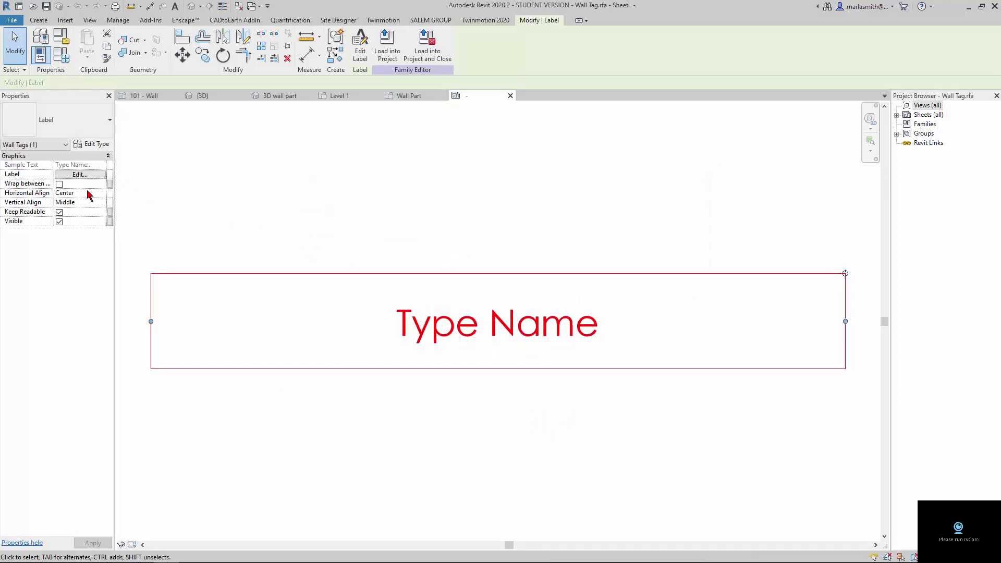
click(91, 145)
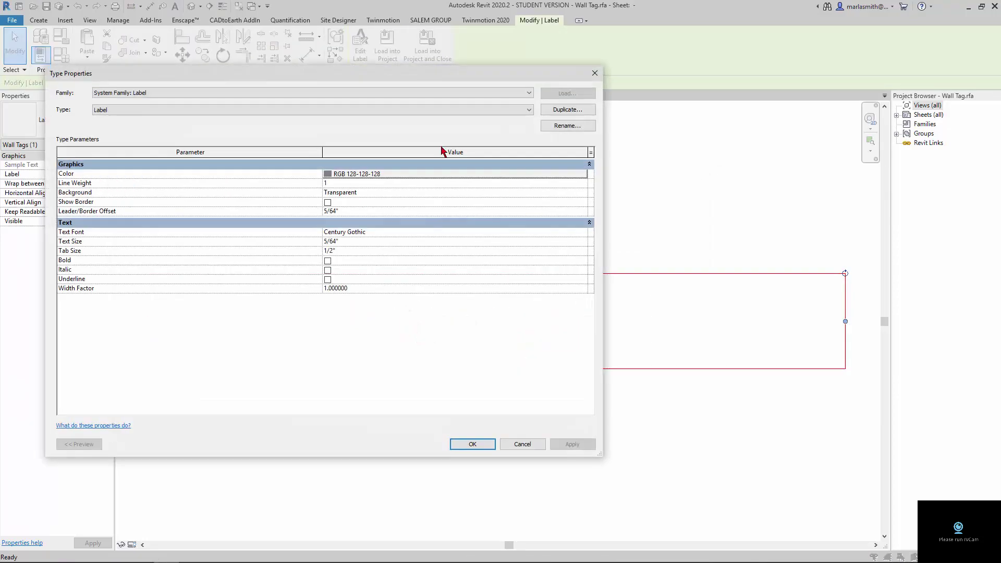
click(472, 443)
click(510, 457)
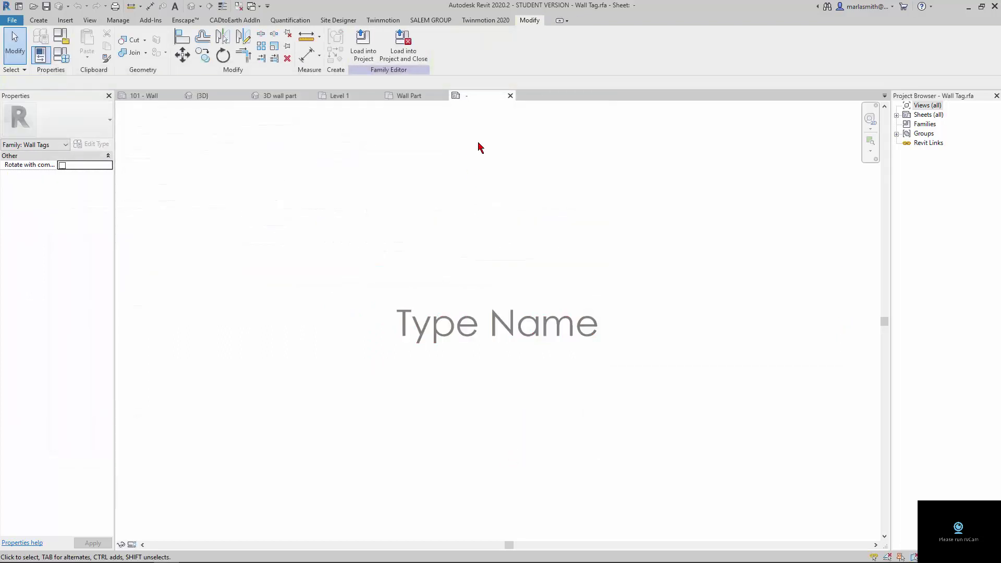
click(510, 96)
click(523, 288)
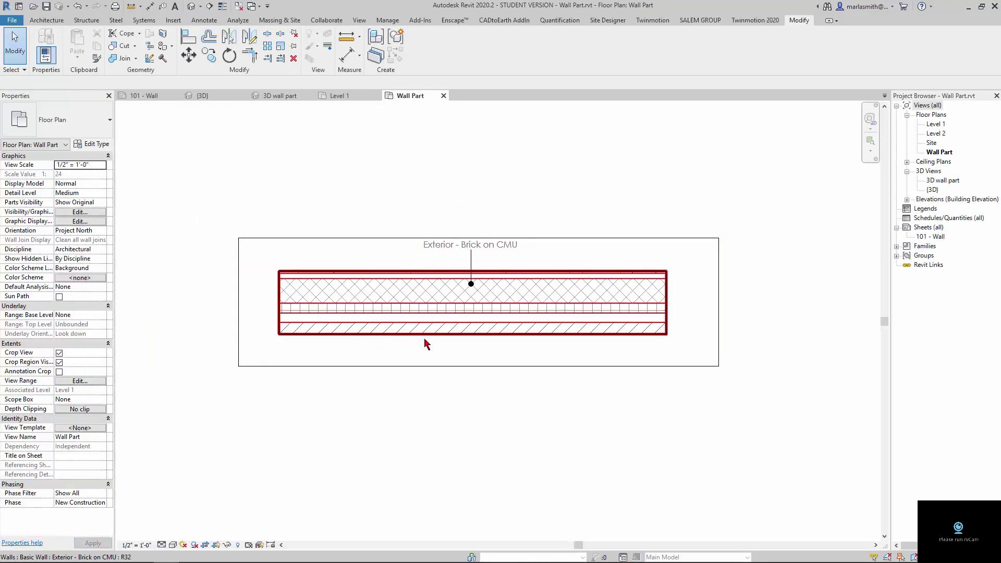
scroll(466, 360, down, 1)
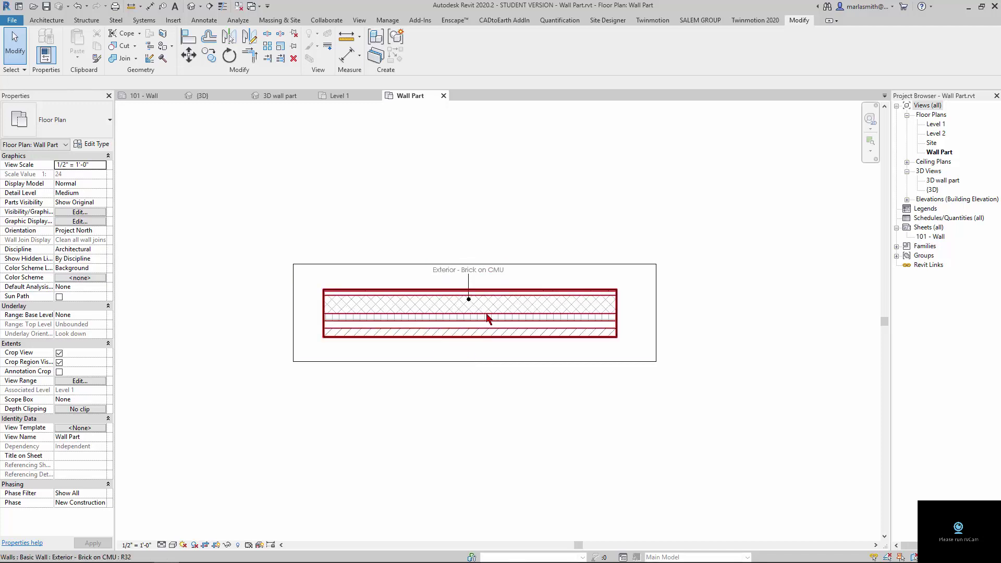
scroll(453, 342, down, 2)
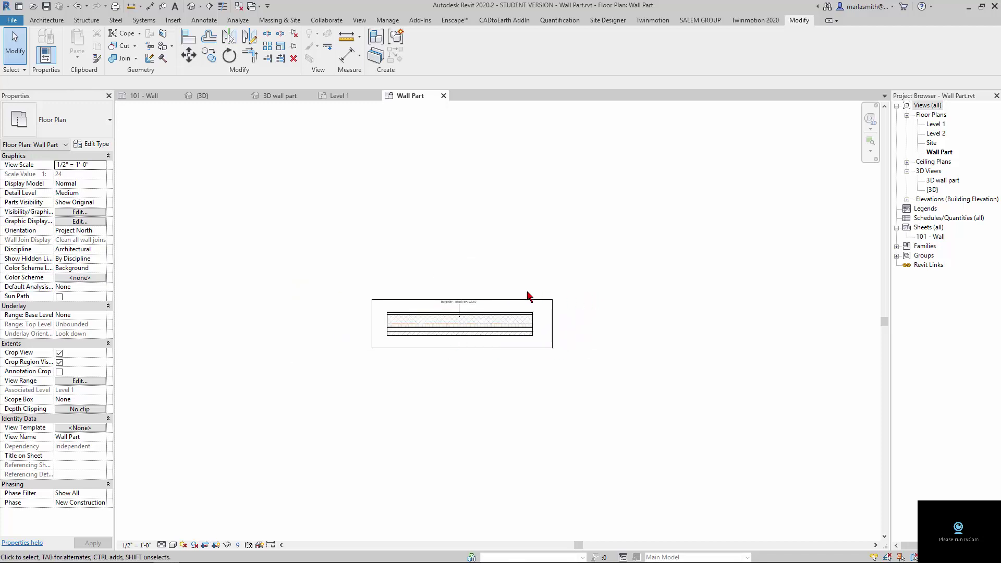
click(929, 228)
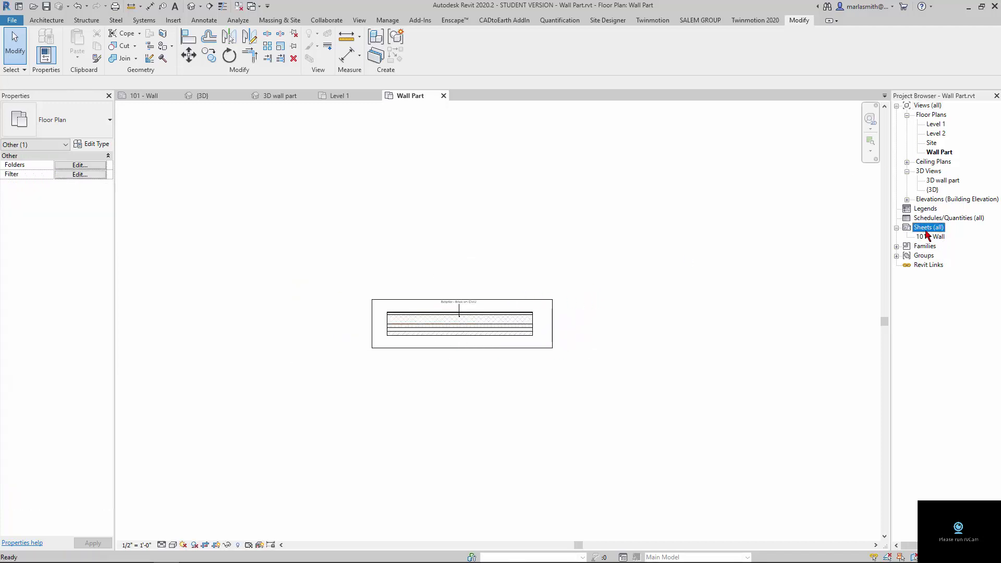
right_click(928, 228)
click(926, 235)
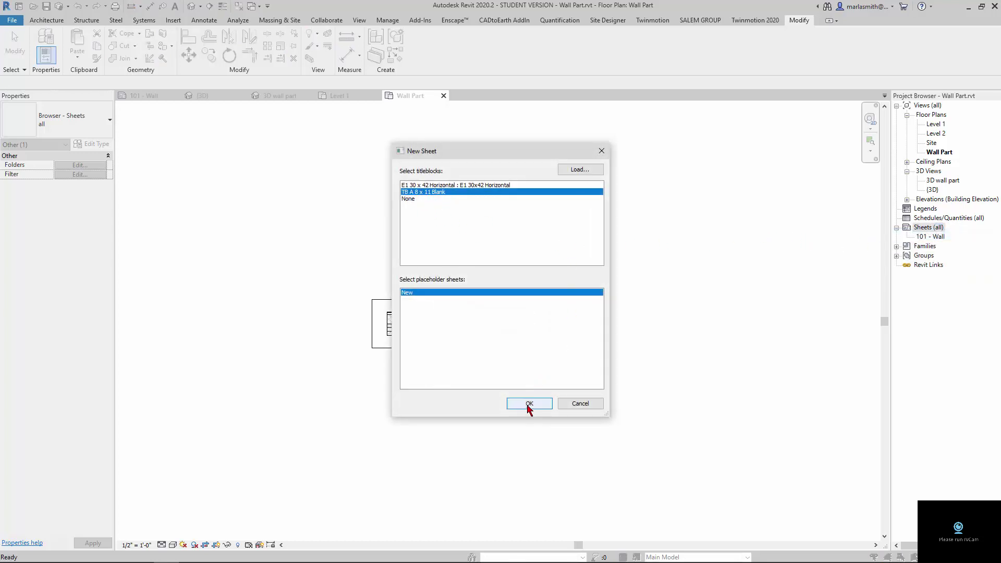
click(581, 403)
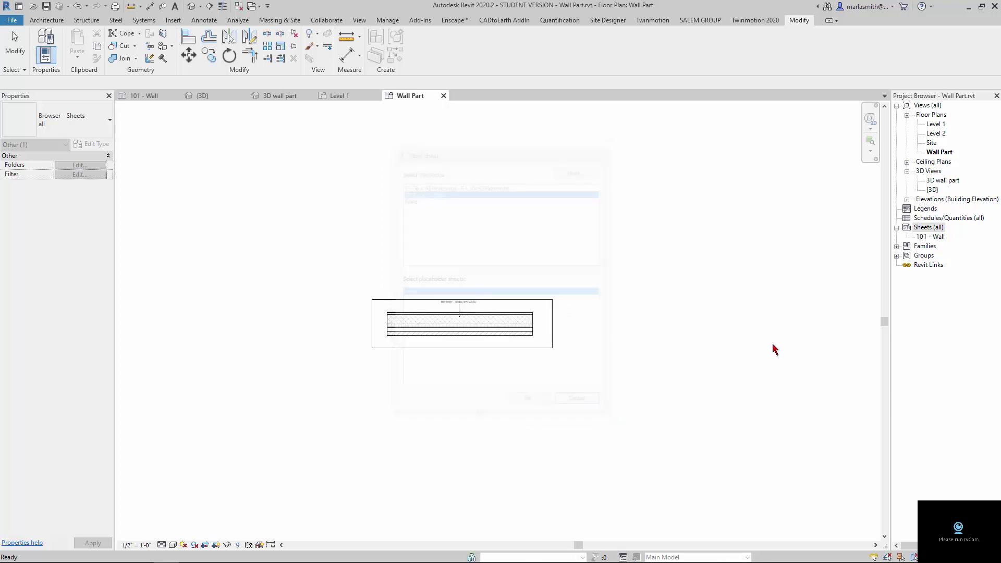
Step: Open sheet 101 - Wall and place the Wall Part floor plan centered near the sheet's lower edge
double_click(933, 237)
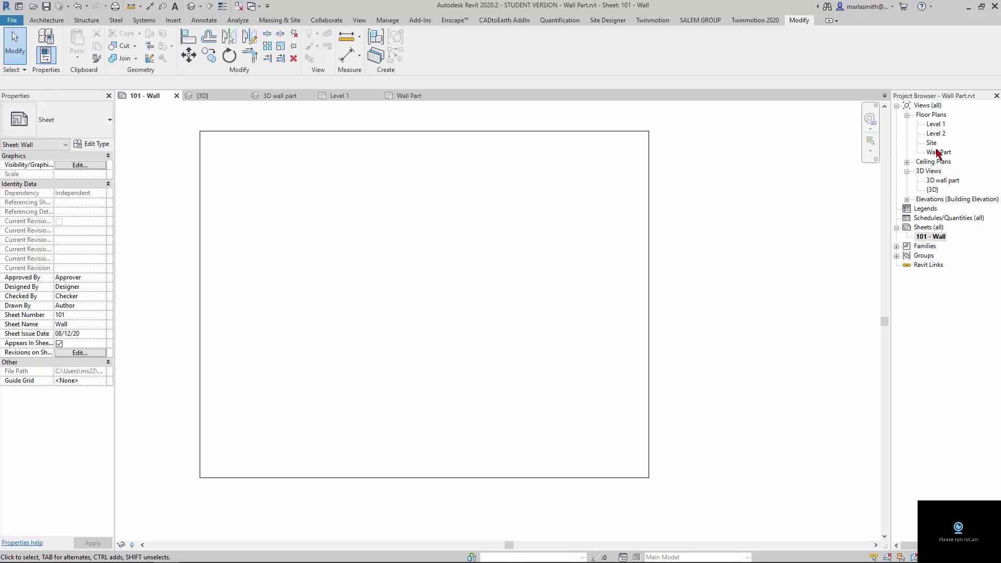
click(939, 152)
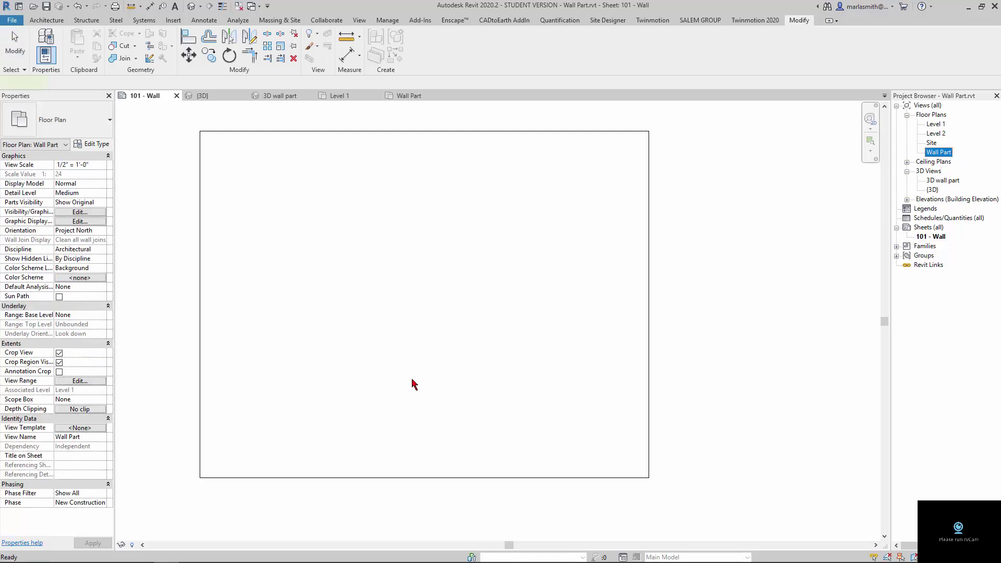
click(424, 431)
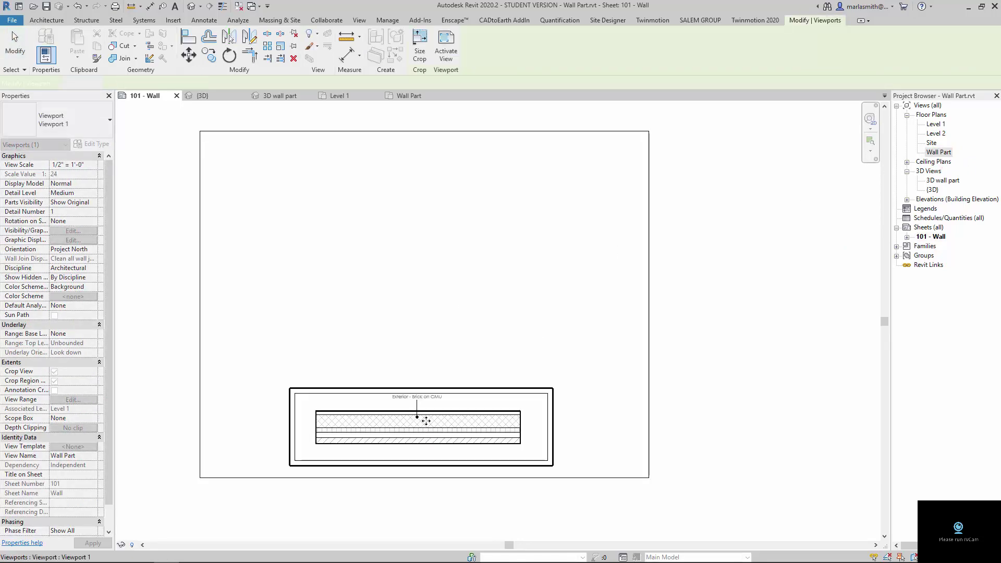
key(Escape)
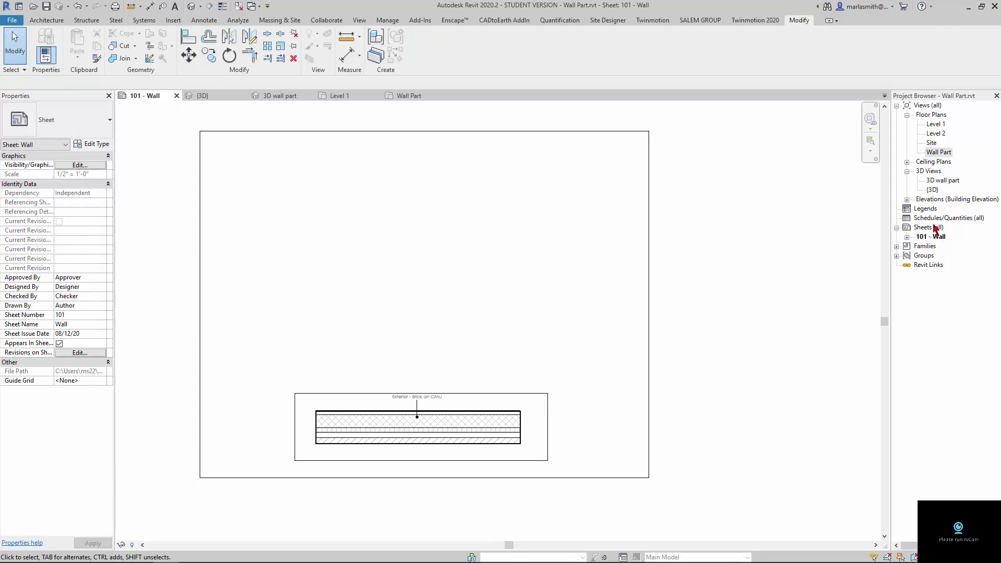
Step: Place the 3D wall part view on sheet 101 - Wall, directly above the Wall Part floor plan
click(941, 181)
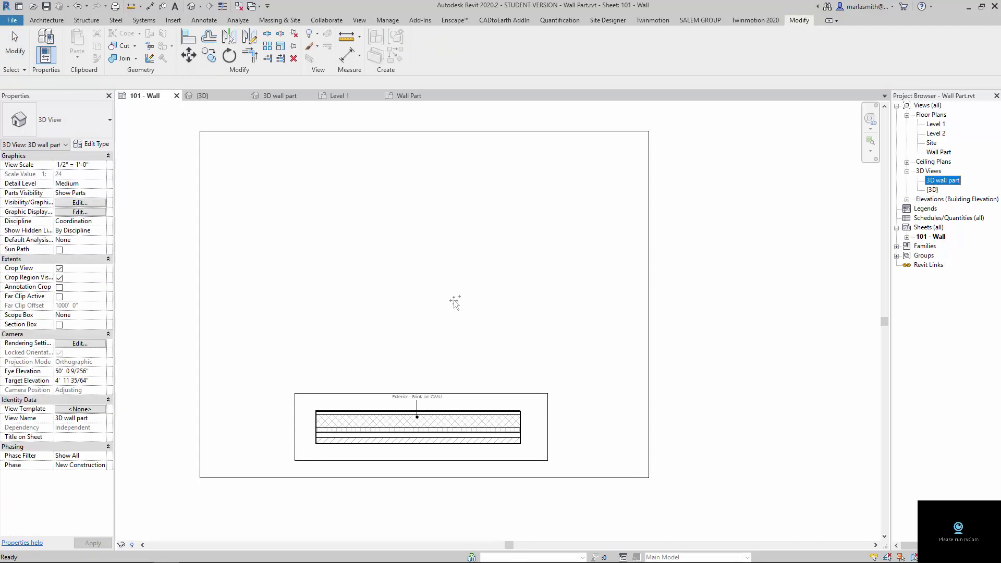
drag(455, 303, 436, 299)
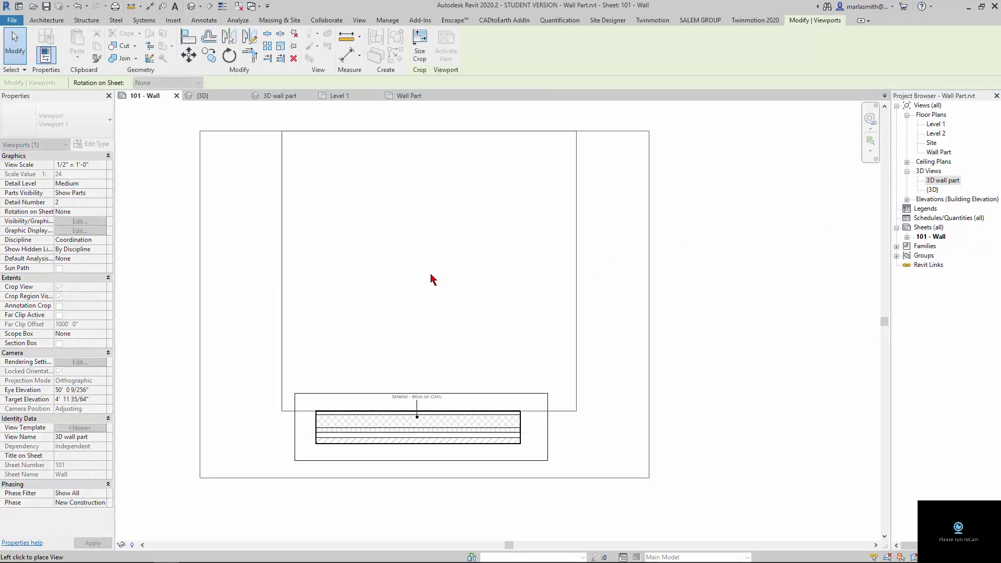
click(429, 277)
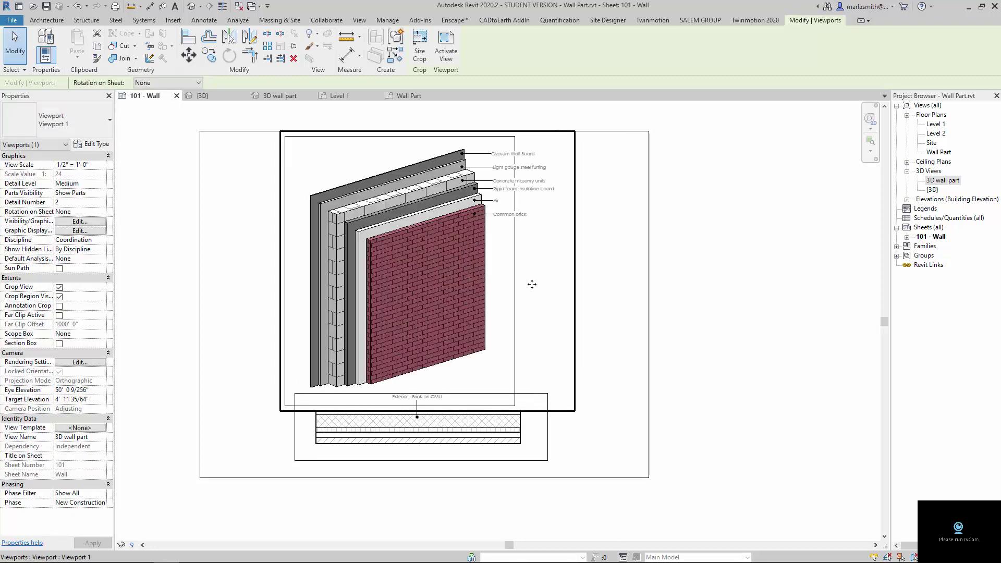
click(741, 329)
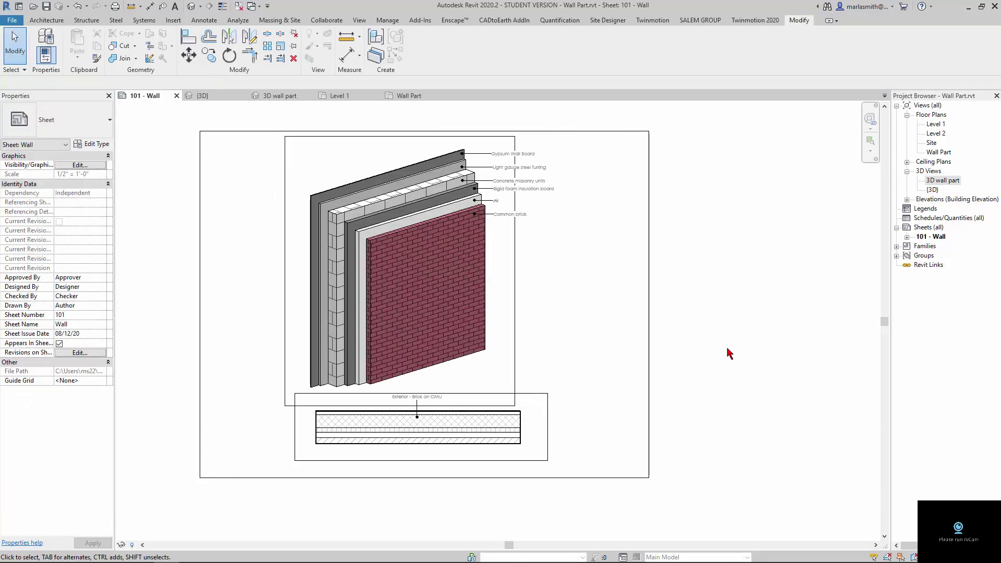
Step: Nudge the Wall Part floor plan viewport slightly left so it sits more evenly beneath the 3D wall view
click(482, 447)
key(Left)
key(Left)
key(Left)
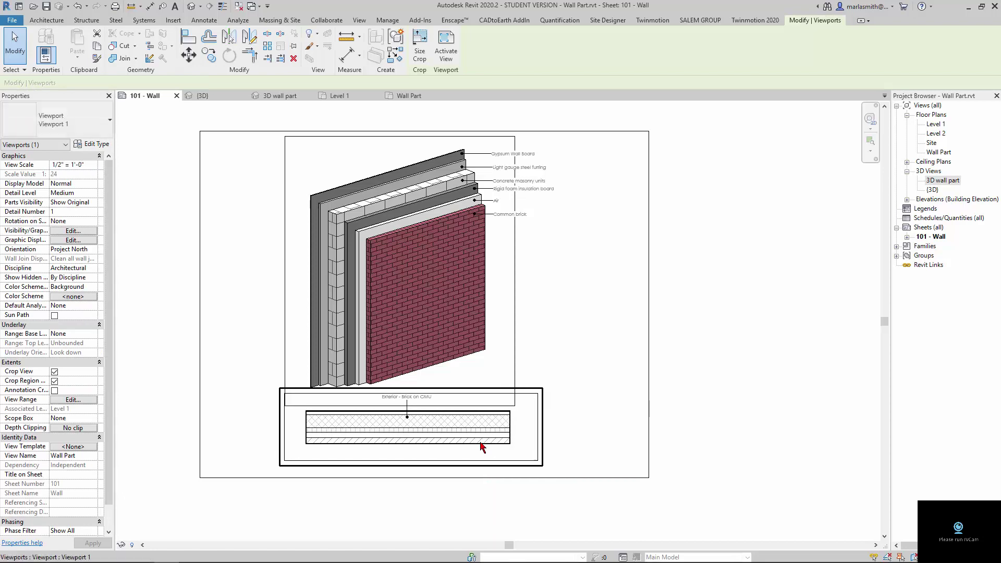
Step: Activate the 3D wall part and Wall Part floor plan viewports in turn, hide each one's crop region, and return to the sheet
click(574, 350)
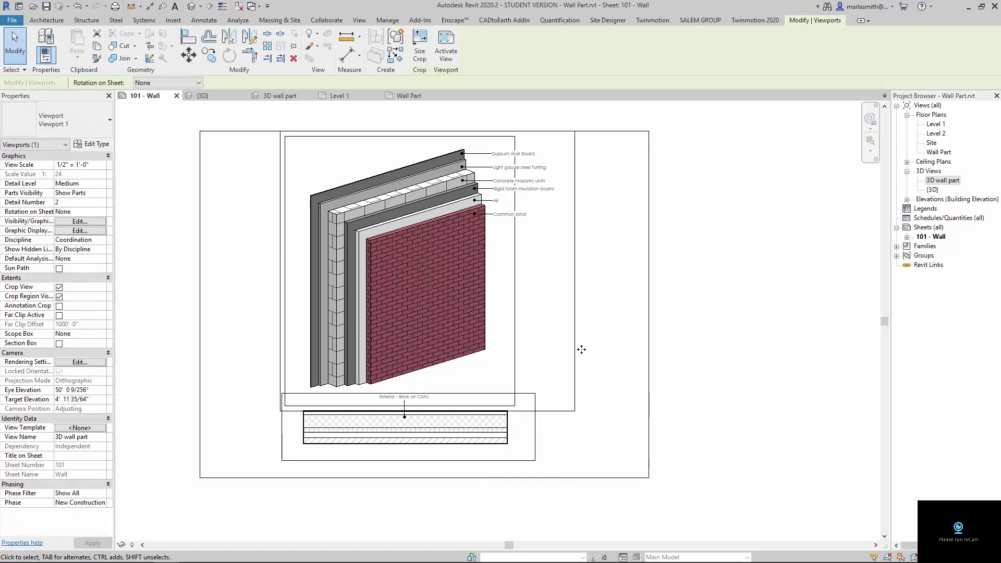
double_click(523, 336)
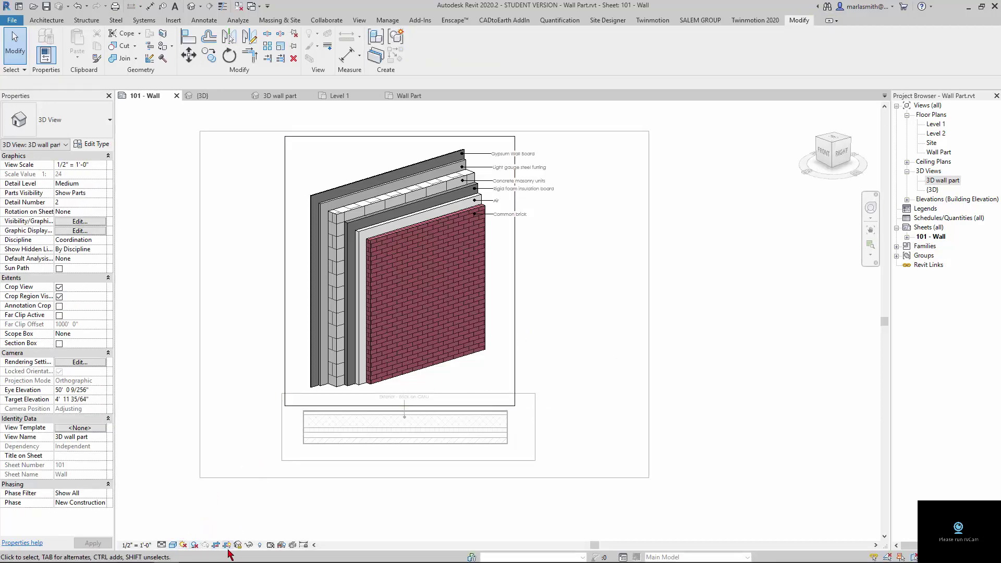
click(227, 545)
double_click(246, 501)
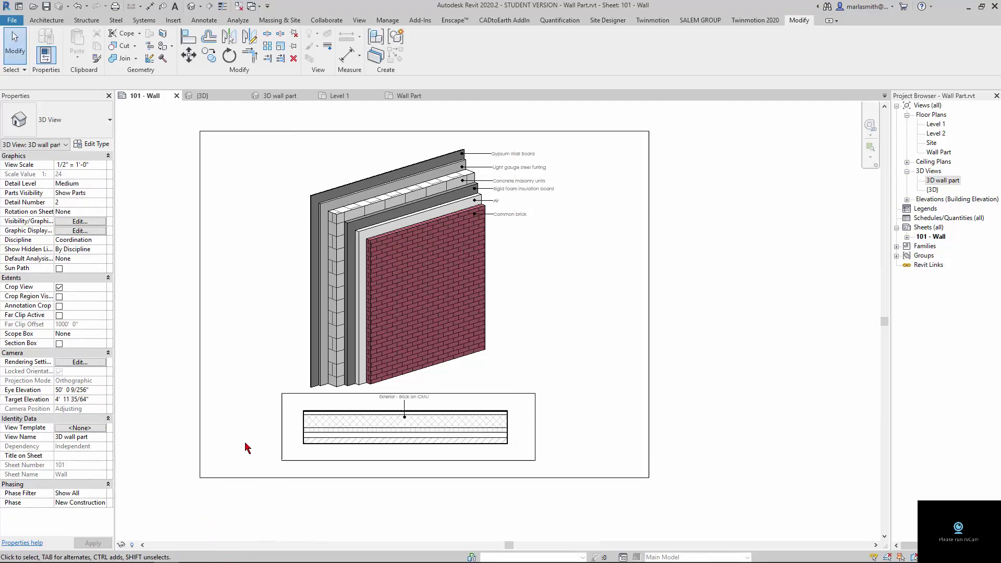
double_click(331, 417)
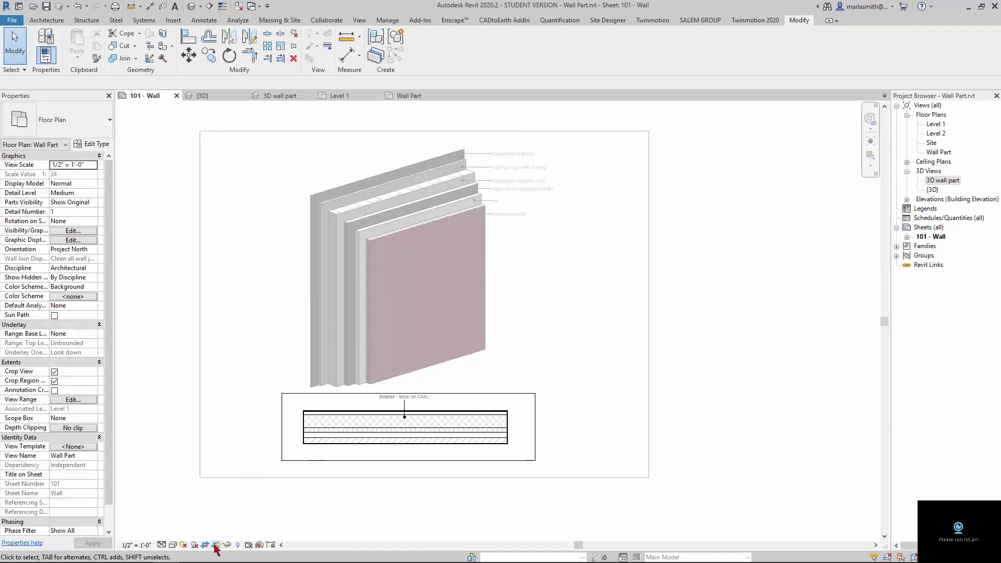
double_click(210, 418)
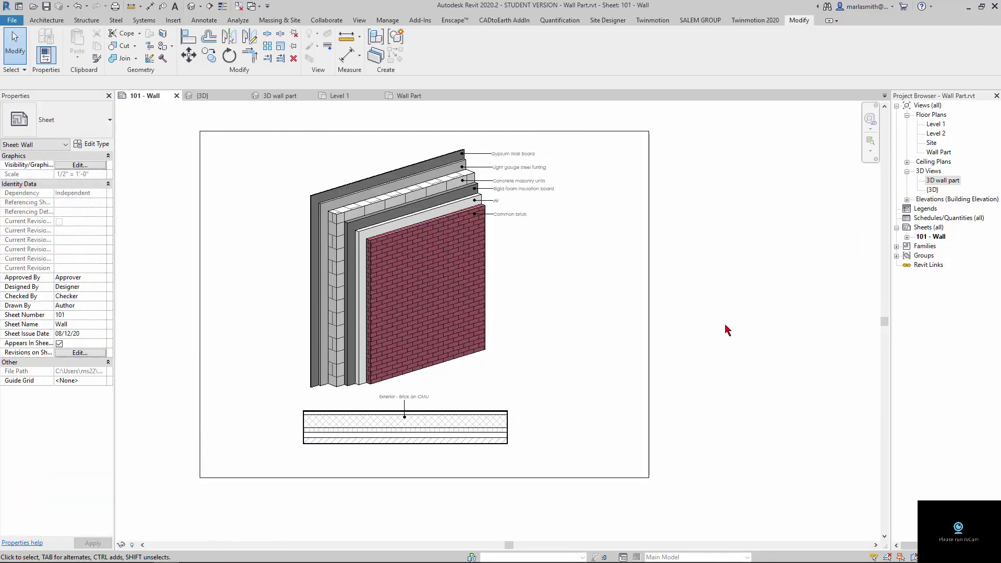